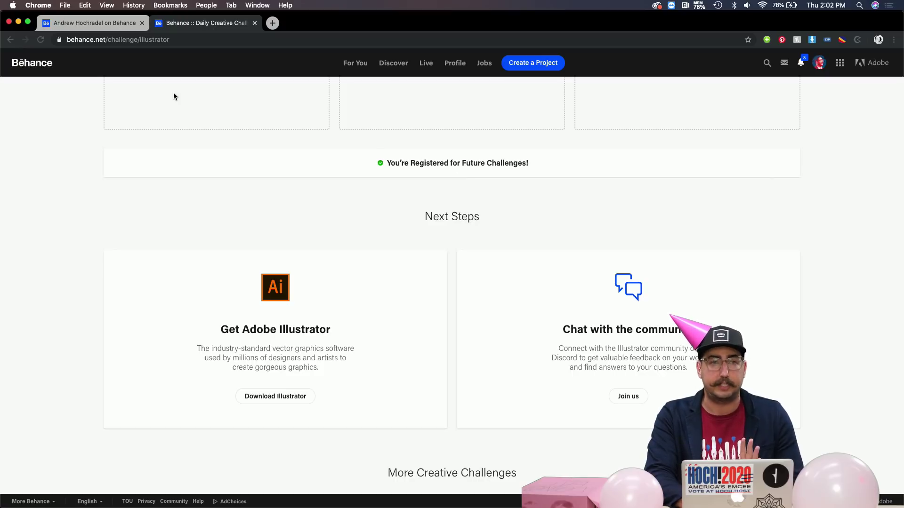
# Step: View the designer's Behance profile page, and switch to the Challenge_3_Indexes.ai document in Illustrator
pyautogui.click(101, 26)
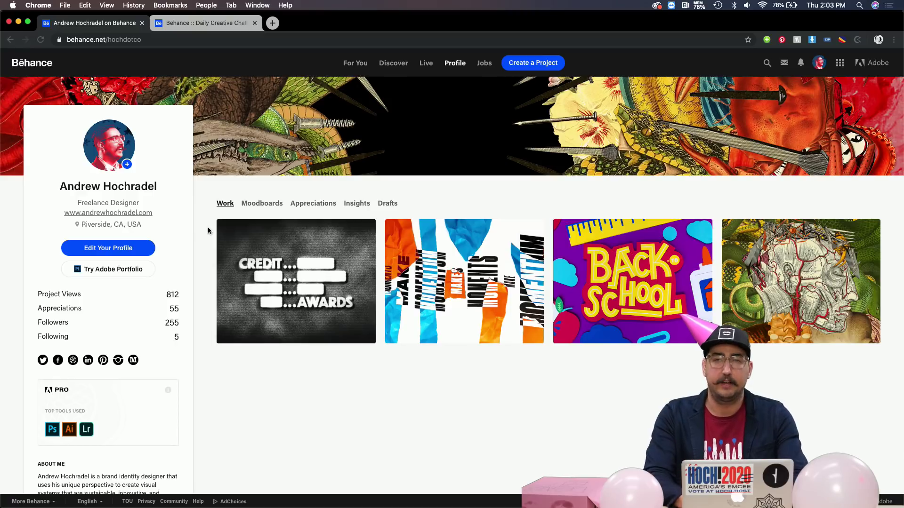
pyautogui.press('super+Tab')
pyautogui.press('super+Tab')
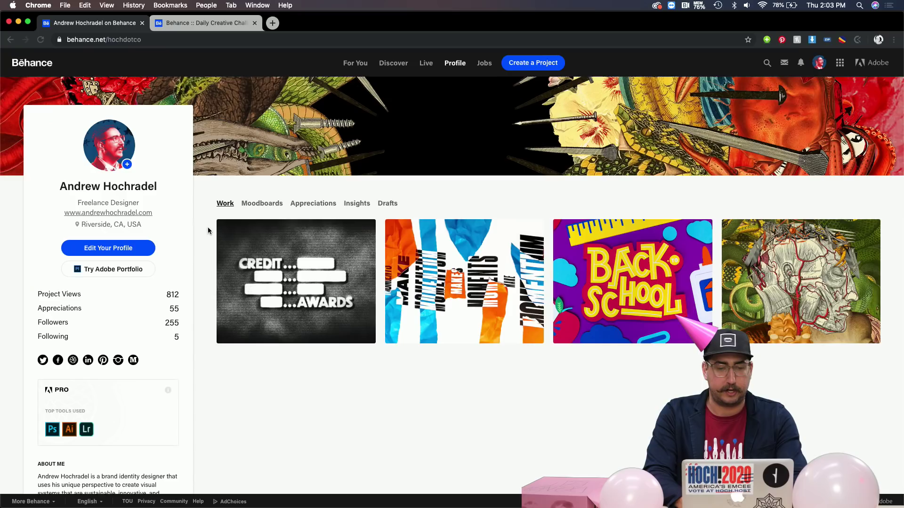
pyautogui.press('super+Tab')
pyautogui.press('super+Tab')
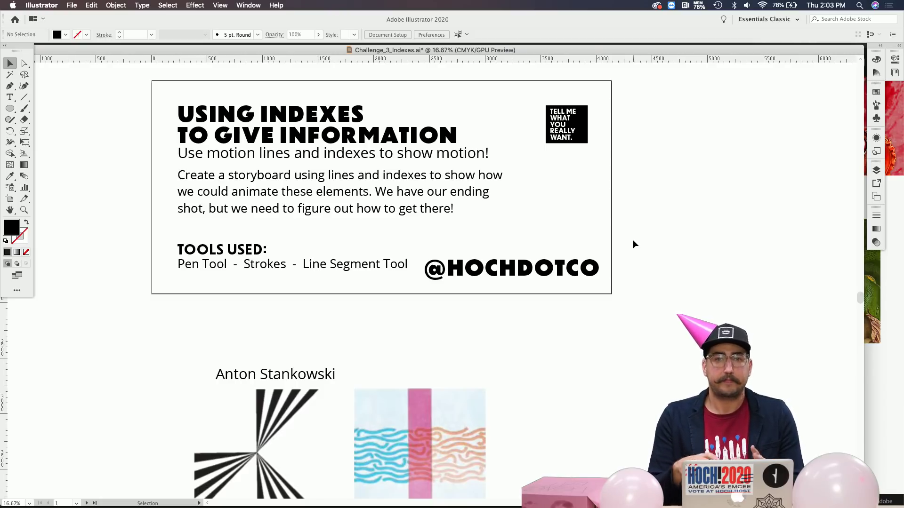
# Step: Examine the storyboard artwork and the brief on using indexes to give information
pyautogui.hscroll(-5, 633, 239)
pyautogui.scroll(5, 633, 239)
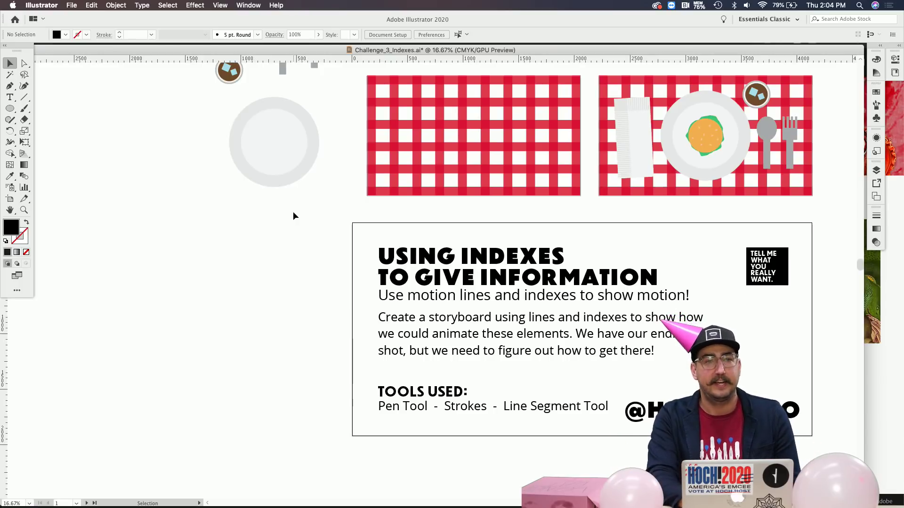
pyautogui.scroll(-1, 293, 212)
pyautogui.hscroll(1, 293, 212)
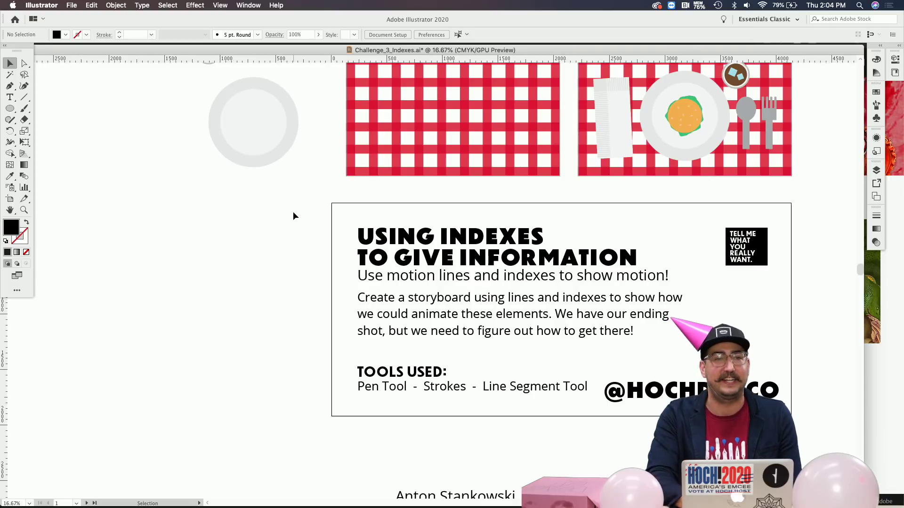
pyautogui.scroll(-3, 292, 216)
pyautogui.hscroll(5, 293, 215)
pyautogui.hscroll(1, 293, 211)
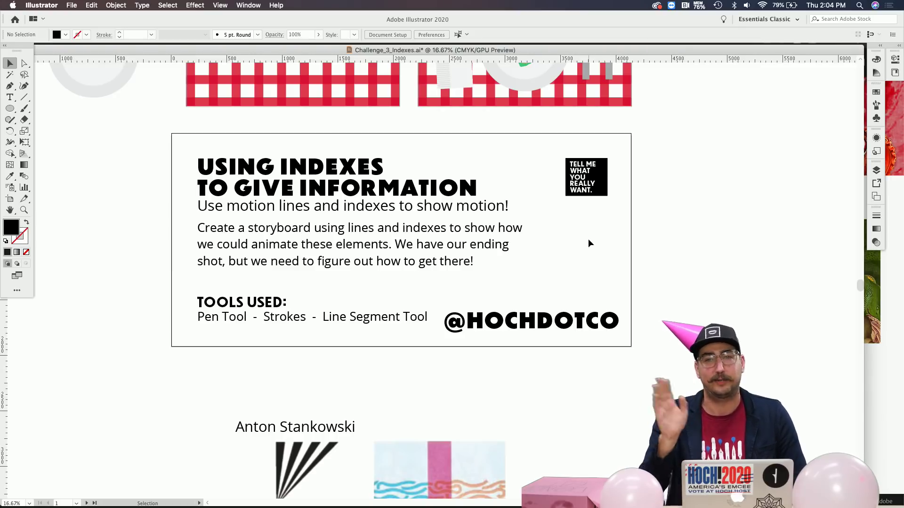
pyautogui.scroll(-4, 588, 239)
pyautogui.hscroll(1, 589, 239)
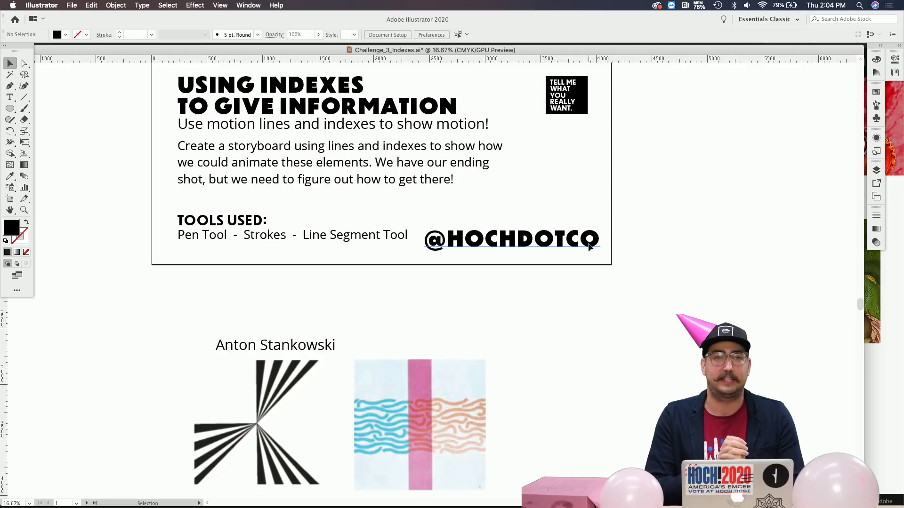
# Step: Examine the two Anton Stankowski reference artworks below the brief up close
pyautogui.press('z')
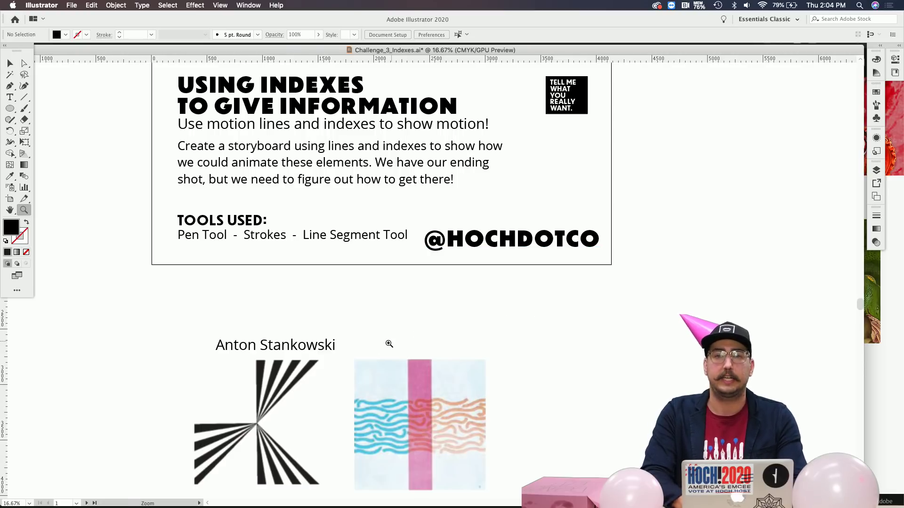
pyautogui.click(346, 378)
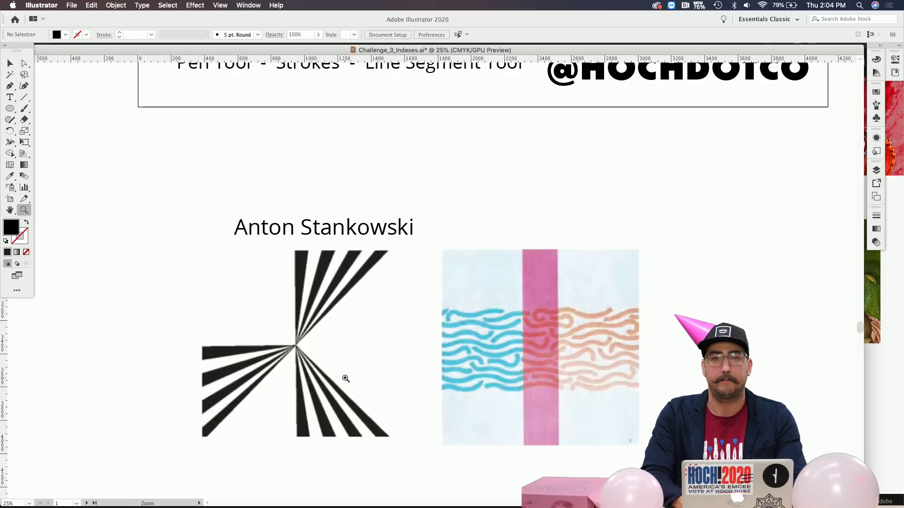
pyautogui.click(390, 347)
pyautogui.hscroll(5, 391, 348)
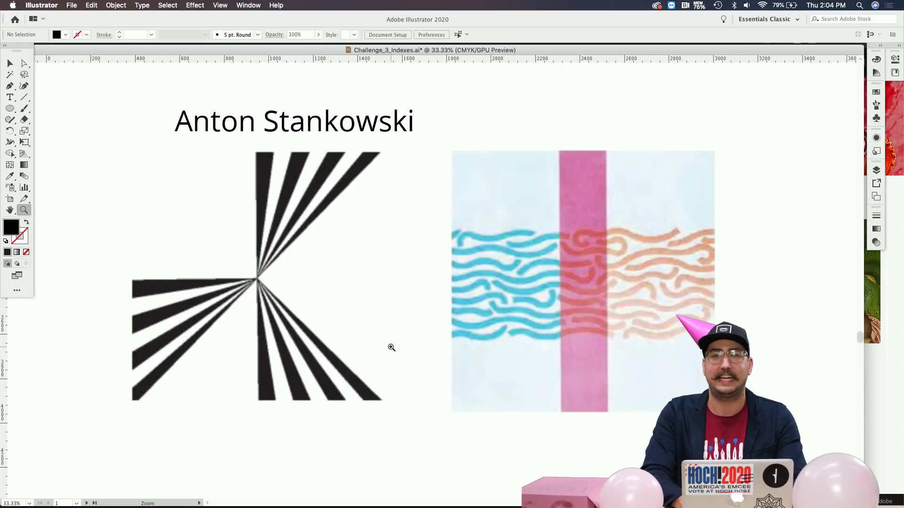
pyautogui.hscroll(-1, 391, 348)
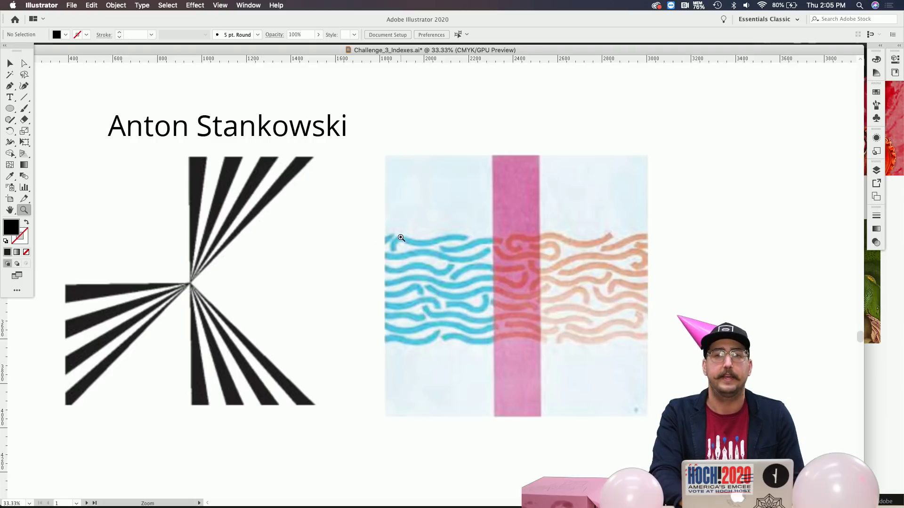
pyautogui.hscroll(2, 442, 261)
pyautogui.hscroll(10, 442, 260)
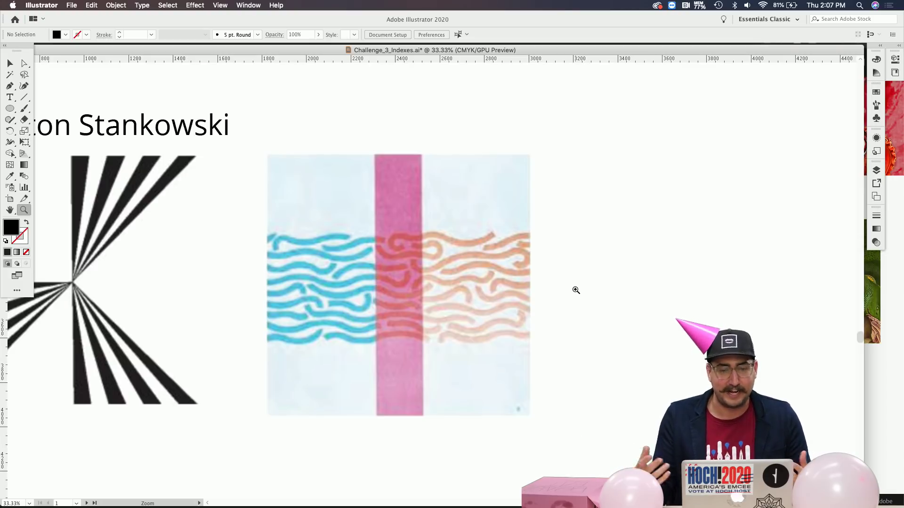
# Step: Review the brief's text and tools list, then the gingham storyboard frames and the loose place-setting elements
pyautogui.scroll(5, 576, 290)
pyautogui.hscroll(-2, 576, 289)
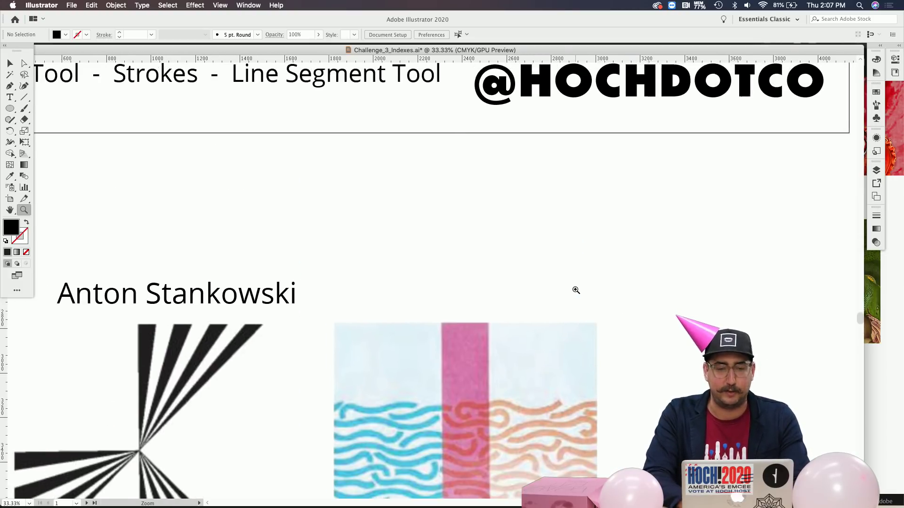
pyautogui.scroll(2, 576, 290)
pyautogui.hscroll(-1, 575, 290)
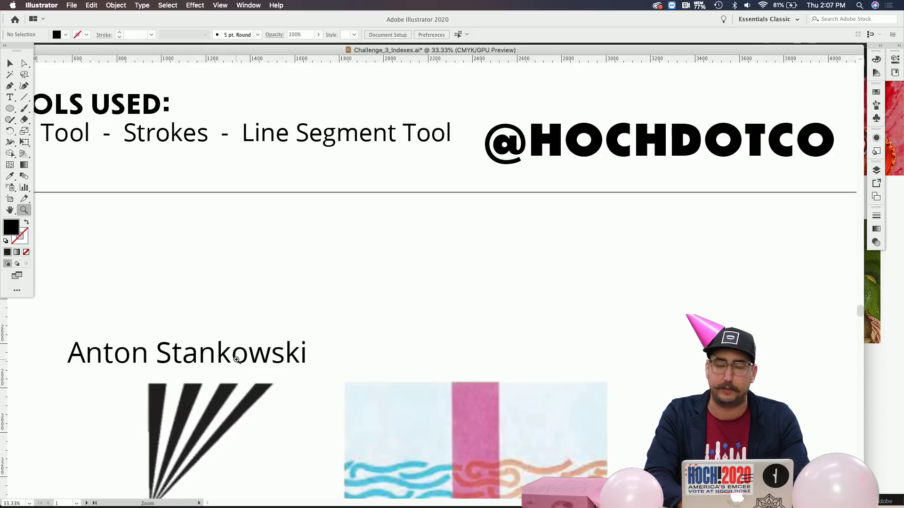
pyautogui.keyDown('alt'); pyautogui.click(391, 216); pyautogui.keyUp('alt')
pyautogui.scroll(3, 392, 216)
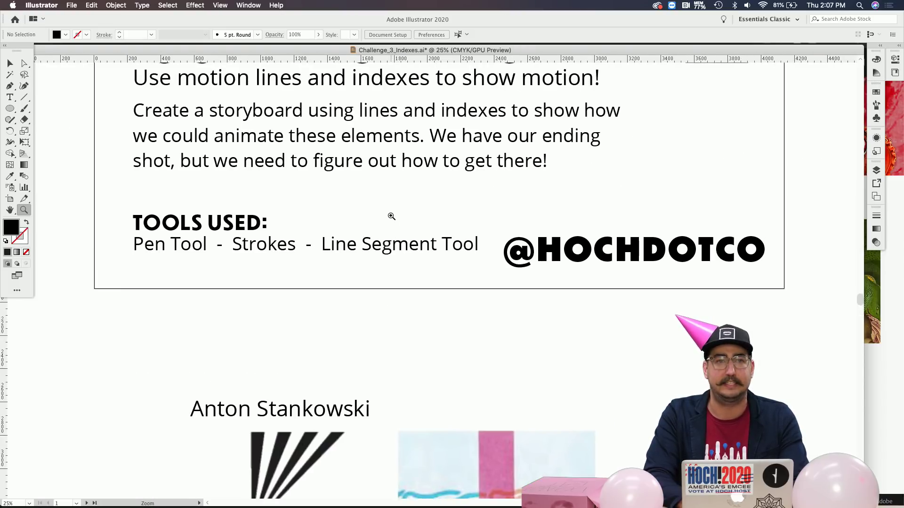
pyautogui.scroll(2, 391, 216)
pyautogui.hscroll(1, 391, 216)
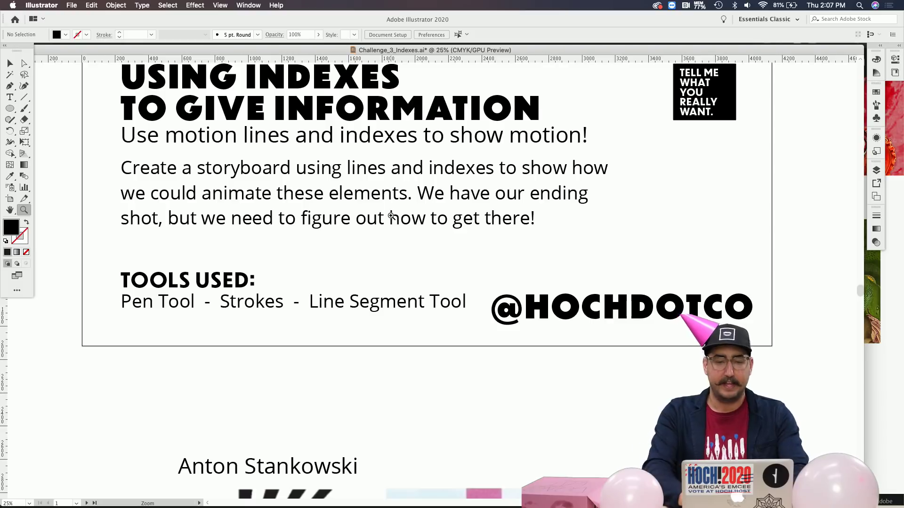
pyautogui.scroll(3, 391, 216)
pyautogui.hscroll(-1, 391, 216)
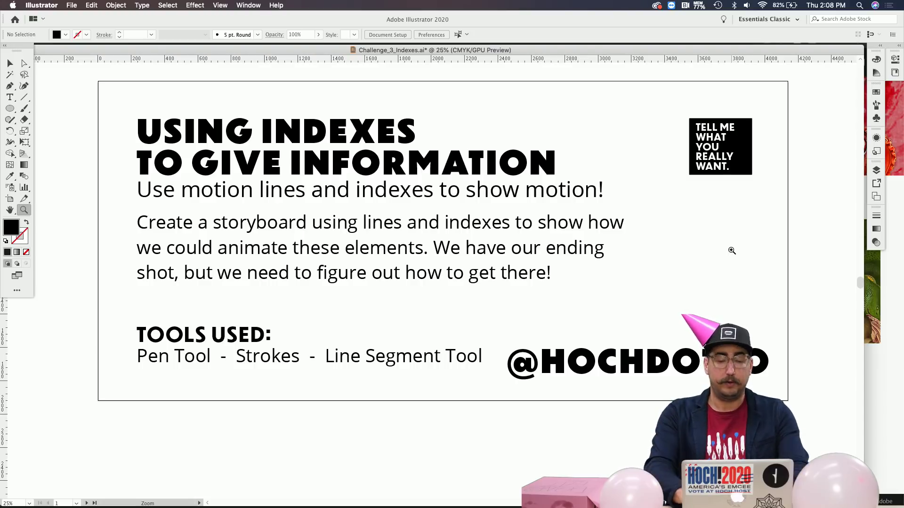
pyautogui.press('super+minus')
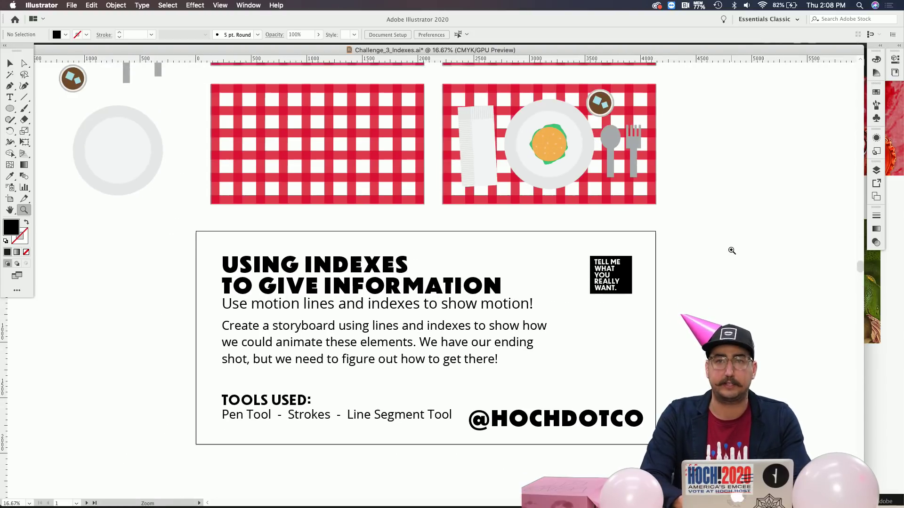
pyautogui.scroll(4, 731, 251)
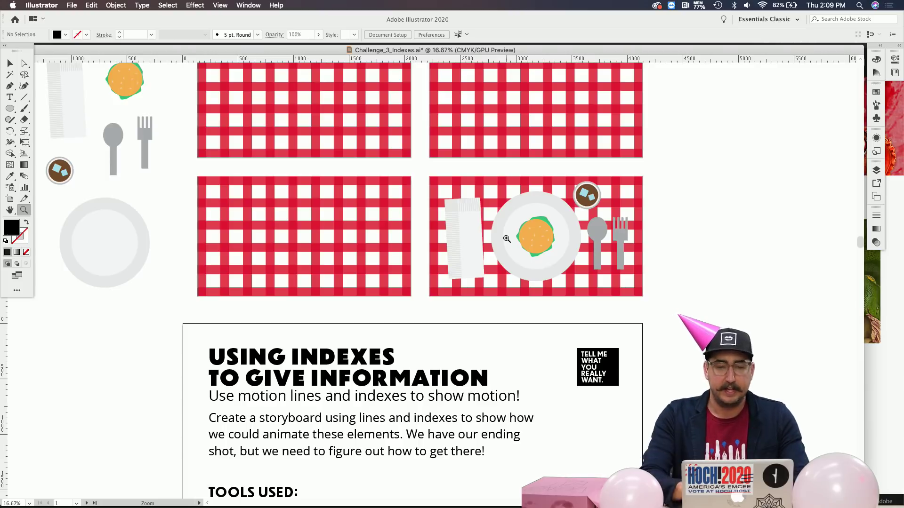
pyautogui.hscroll(-6, 507, 239)
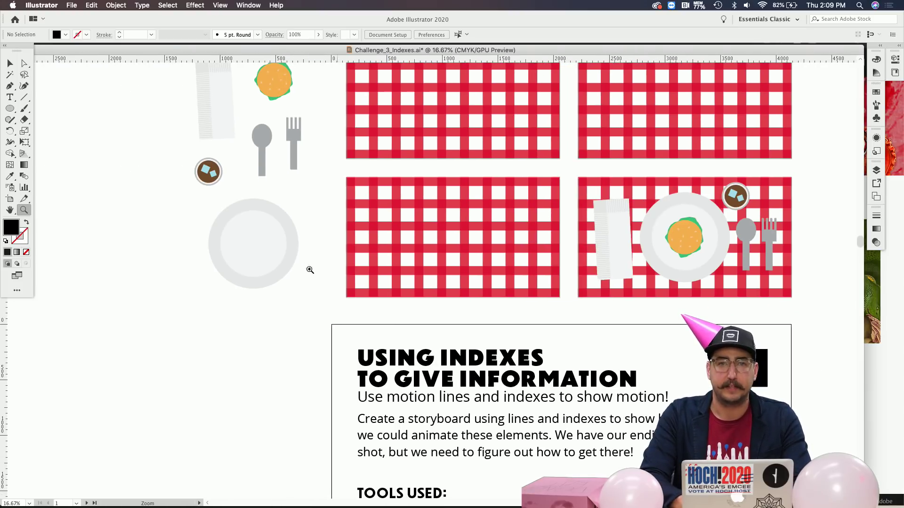
# Step: Add the text label "A PLATE" below the loose grey plate beside the storyboard frames
pyautogui.click(284, 250)
pyautogui.click(357, 265)
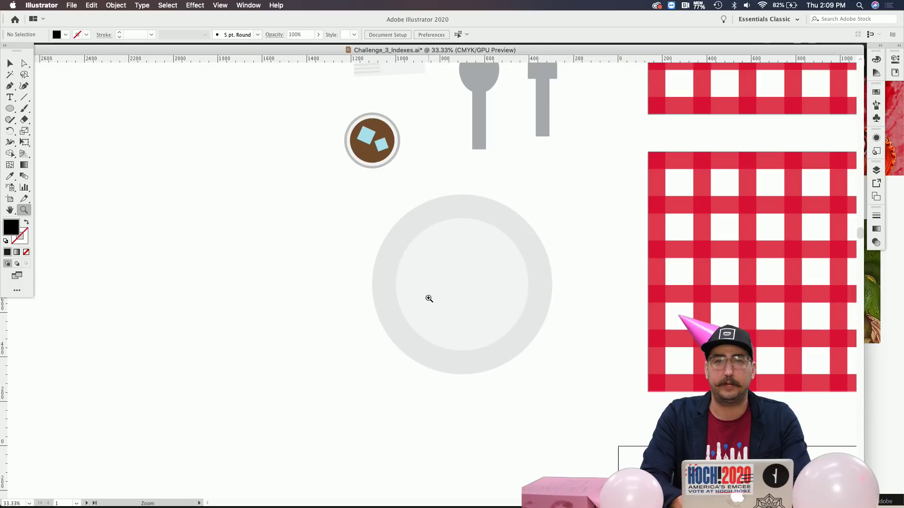
pyautogui.scroll(-1, 453, 293)
pyautogui.hscroll(1, 453, 293)
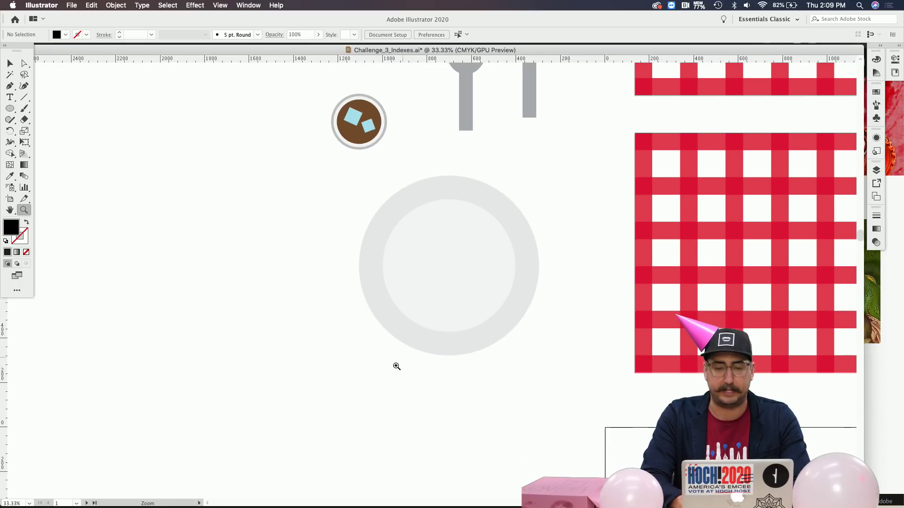
pyautogui.press('t')
pyautogui.click(366, 396)
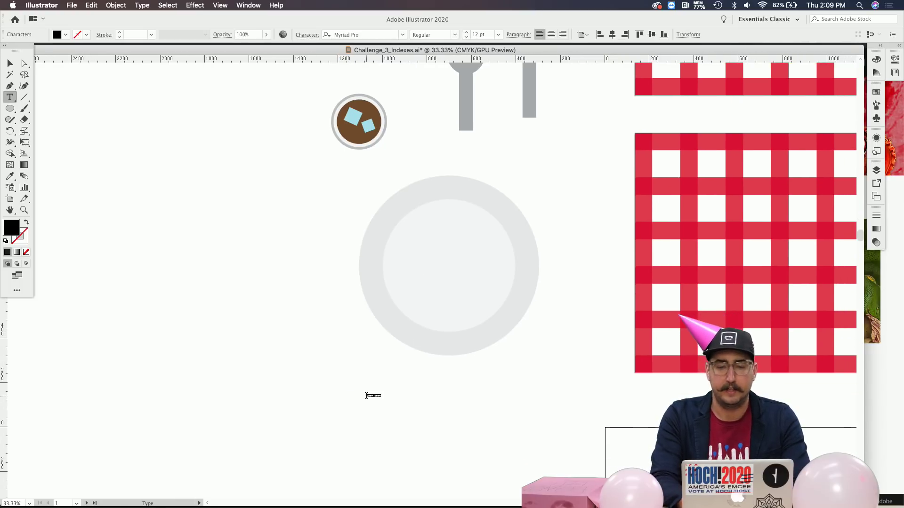
pyautogui.press('BackSpace')
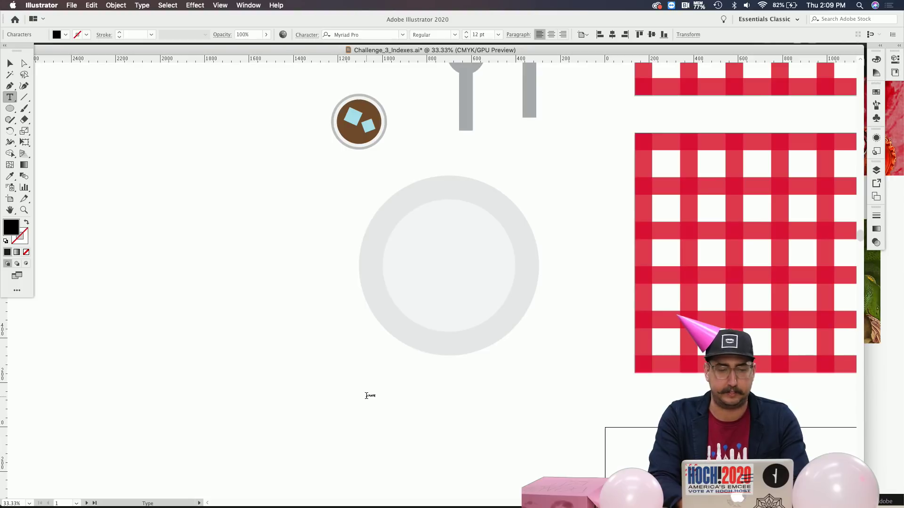
pyautogui.press('Escape')
# Step: Enlarge the "A PLATE" label to a readable size and place it below and left of the plate
pyautogui.press('s')
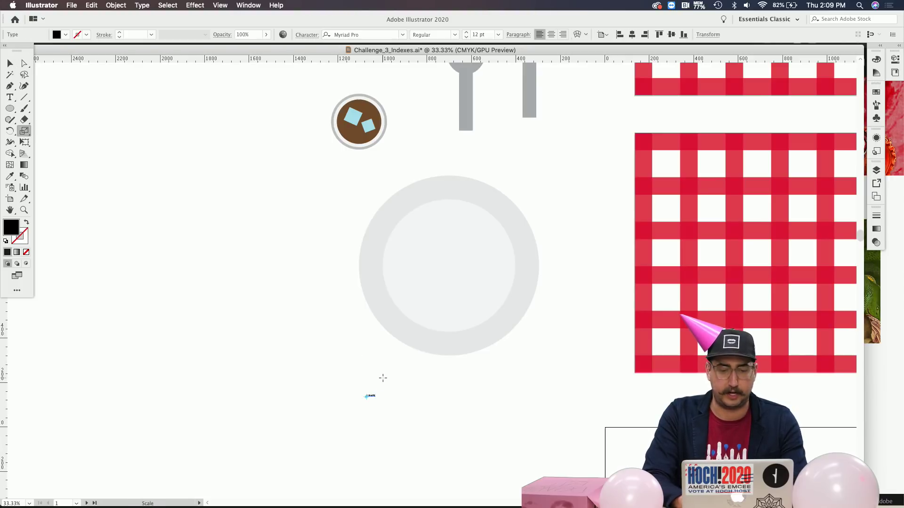
pyautogui.moveTo(383, 378); pyautogui.dragTo(543, 252)
pyautogui.press('v')
pyautogui.moveTo(409, 384); pyautogui.dragTo(296, 404)
pyautogui.press('s')
pyautogui.moveTo(360, 377); pyautogui.dragTo(427, 379)
pyautogui.press('v')
pyautogui.click(427, 379)
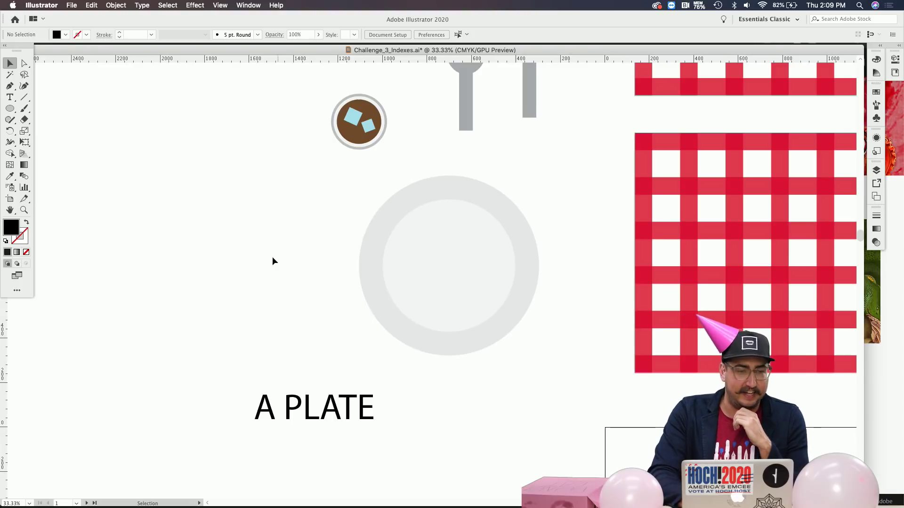
# Step: Draw a horizontal line segment about 553 px long left of the plate's upper edge and give it a black stroke
pyautogui.click(24, 98)
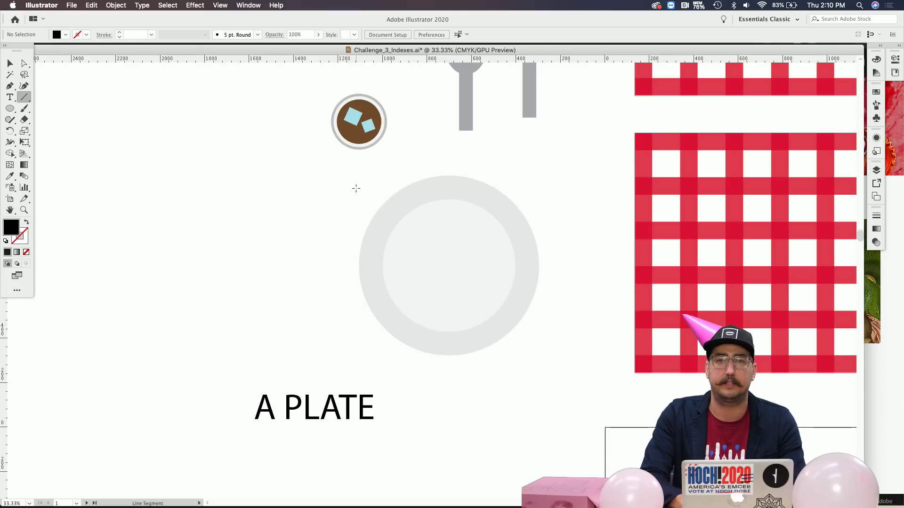
pyautogui.moveTo(356, 188); pyautogui.dragTo(233, 189)
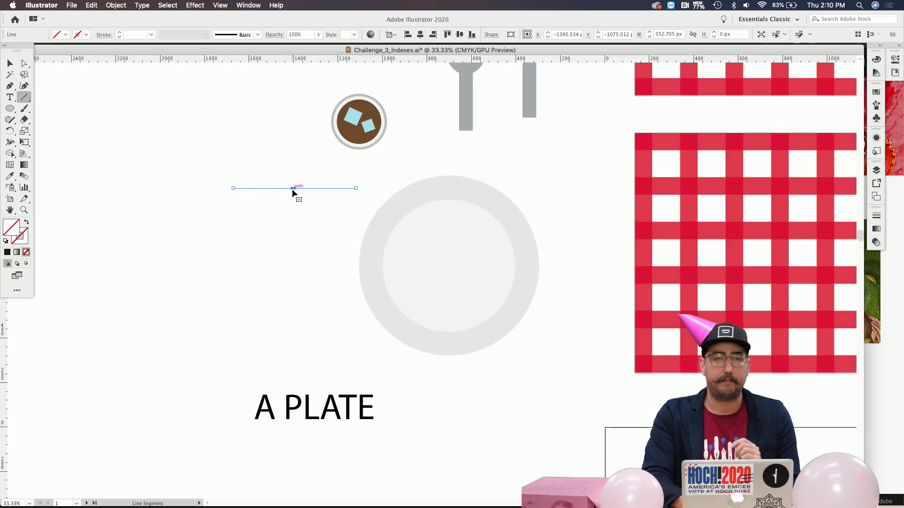
pyautogui.click(25, 242)
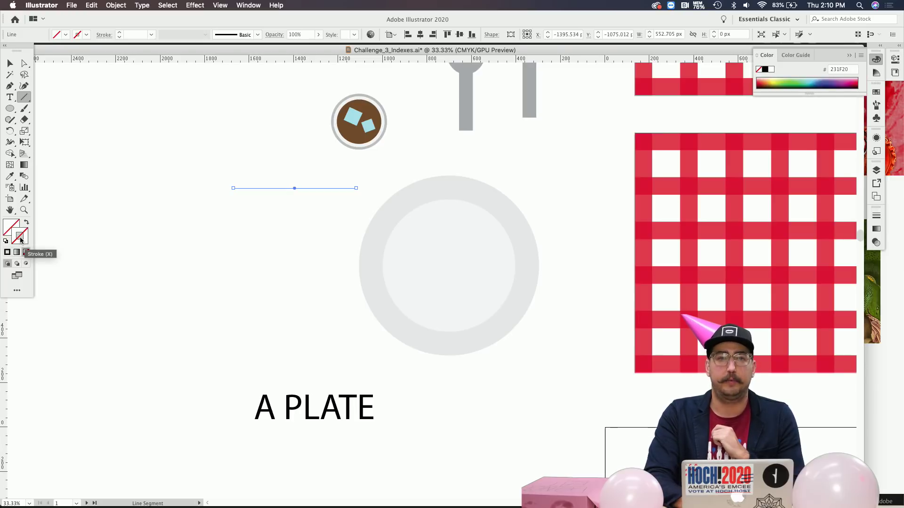
pyautogui.doubleClick(21, 241)
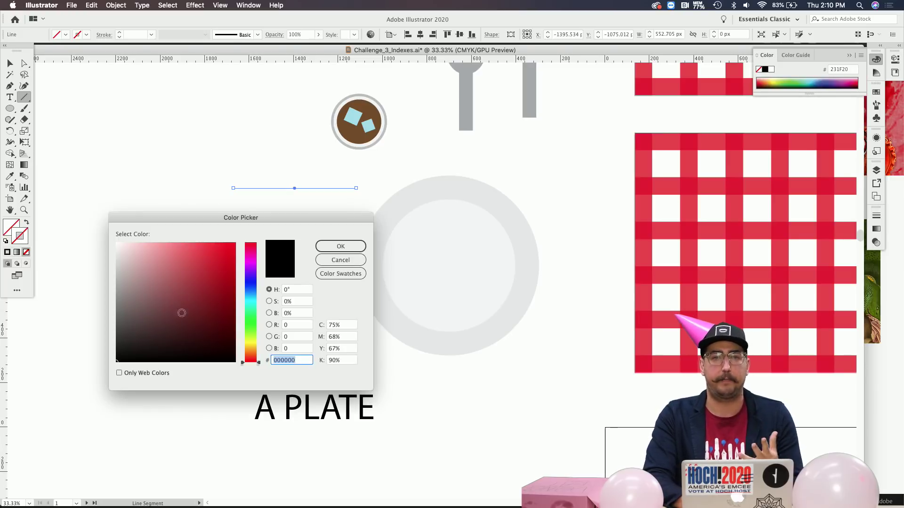
pyautogui.moveTo(194, 328); pyautogui.dragTo(232, 367)
pyautogui.click(345, 252)
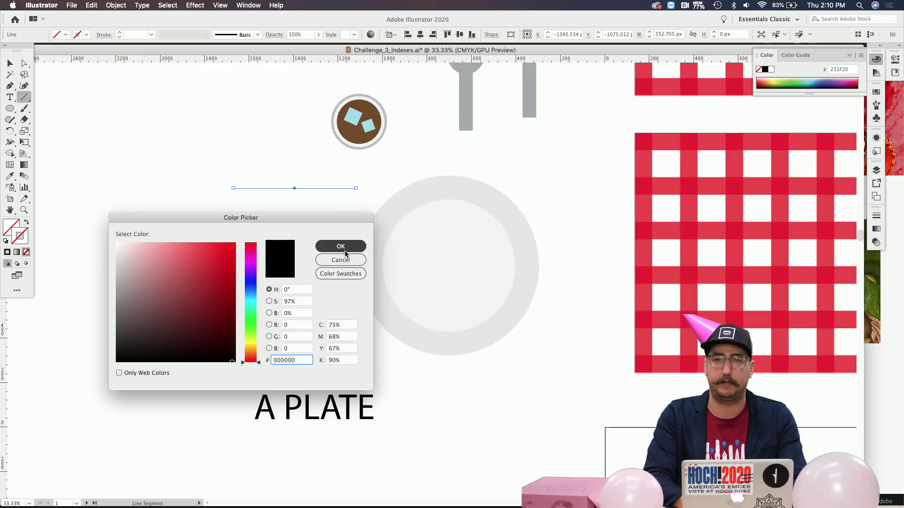
pyautogui.doubleClick(18, 236)
pyautogui.click(198, 321)
pyautogui.moveTo(198, 321); pyautogui.dragTo(239, 365)
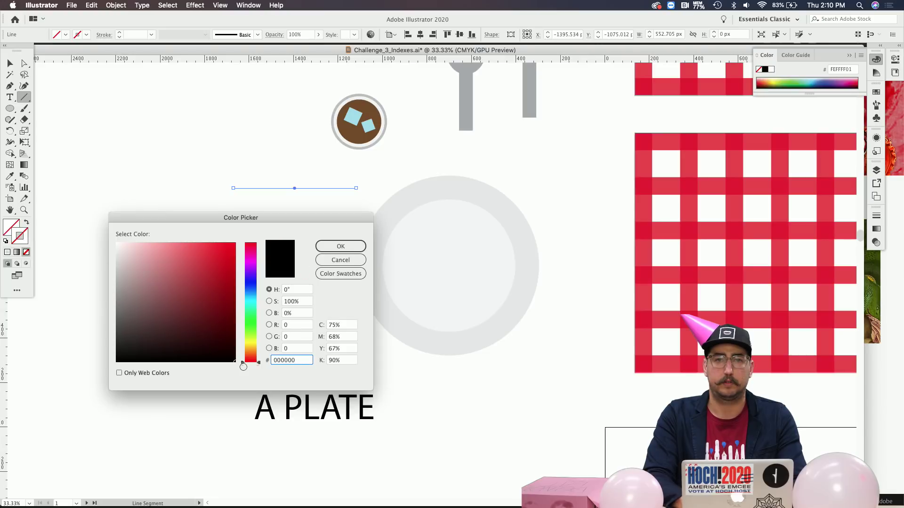
pyautogui.press('Return')
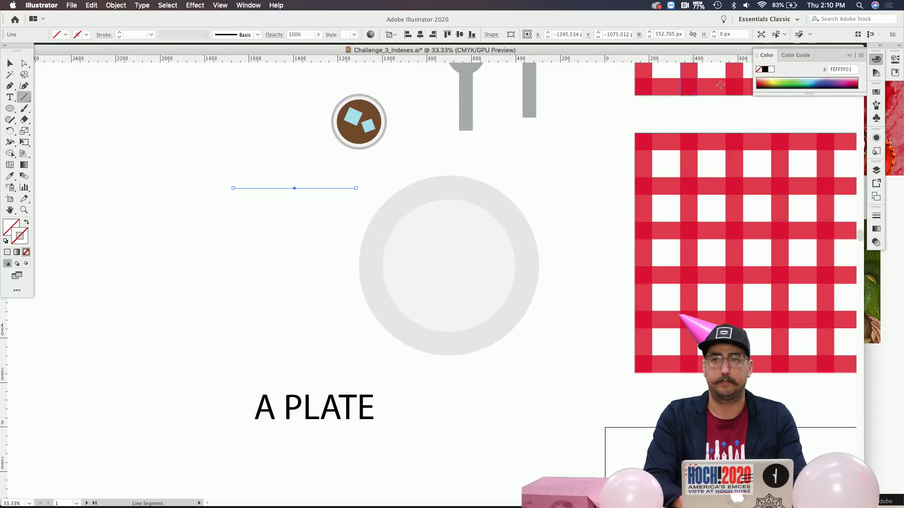
pyautogui.click(766, 71)
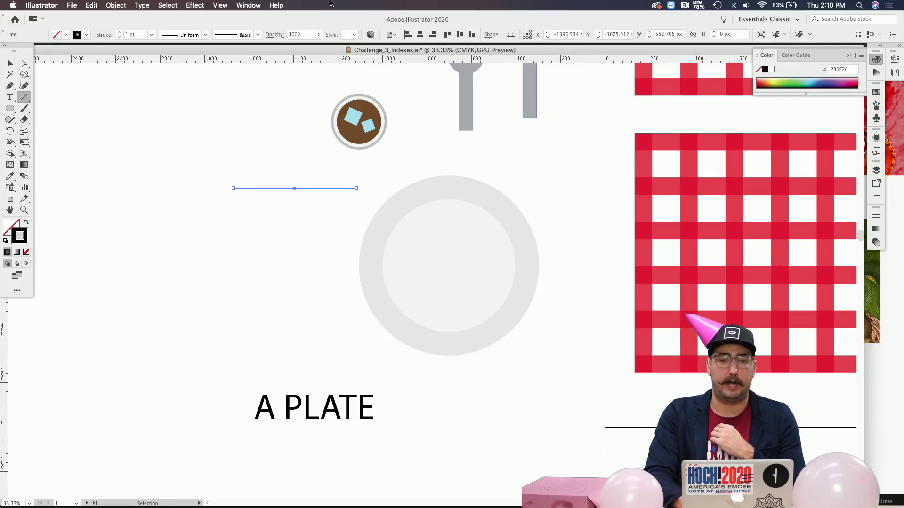
# Step: Set the selected line segment's stroke weight to 20 pt
pyautogui.click(257, 4)
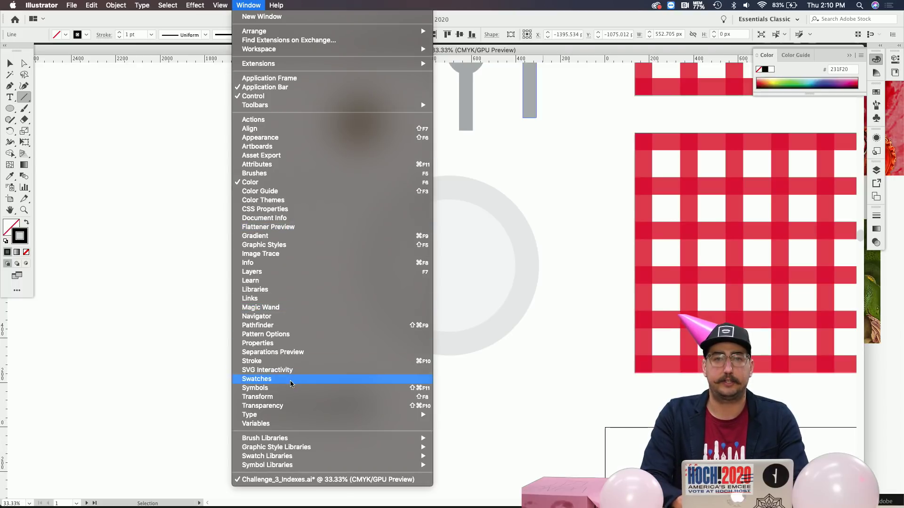
pyautogui.click(265, 363)
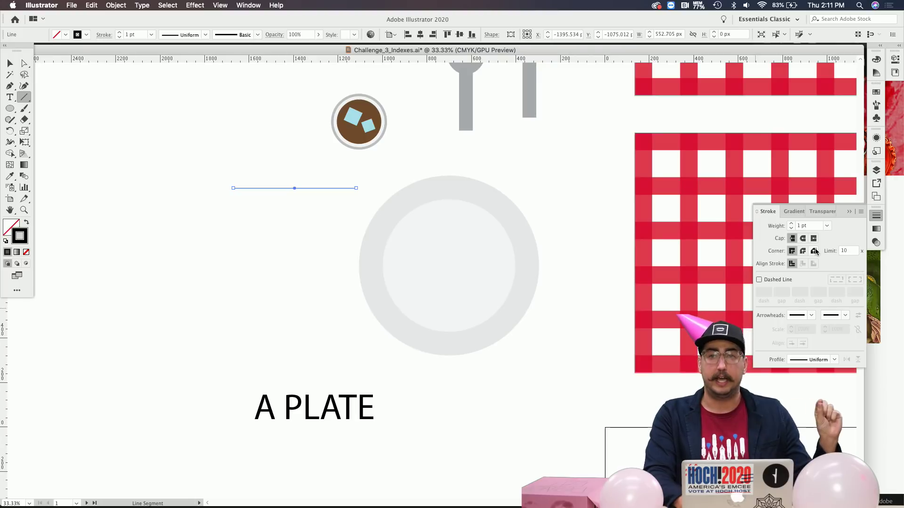
pyautogui.click(815, 226)
pyautogui.hotkey('shift', 'Up')
pyautogui.hotkey('shift', 'Up')
pyautogui.hotkey('shift', 'Up')
pyautogui.hotkey('shift', 'Up')
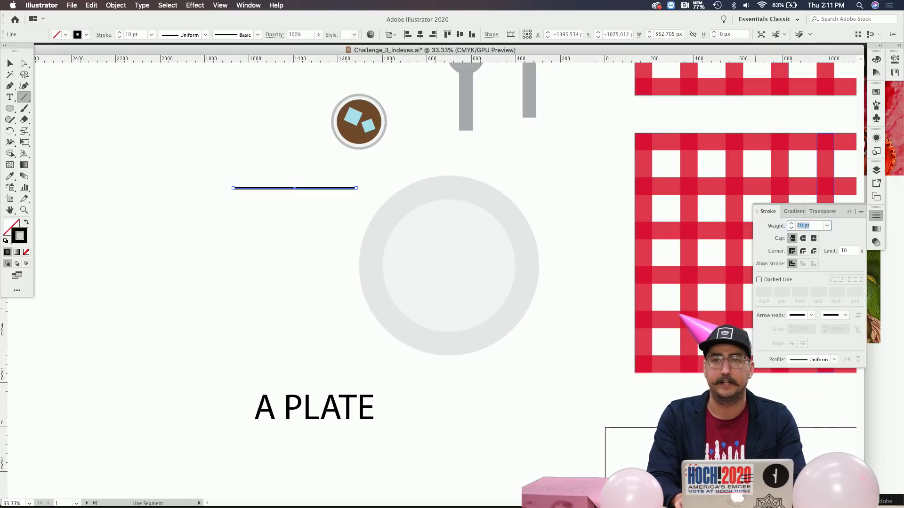
pyautogui.hotkey('shift', 'Down')
pyautogui.hotkey('shift', 'Down')
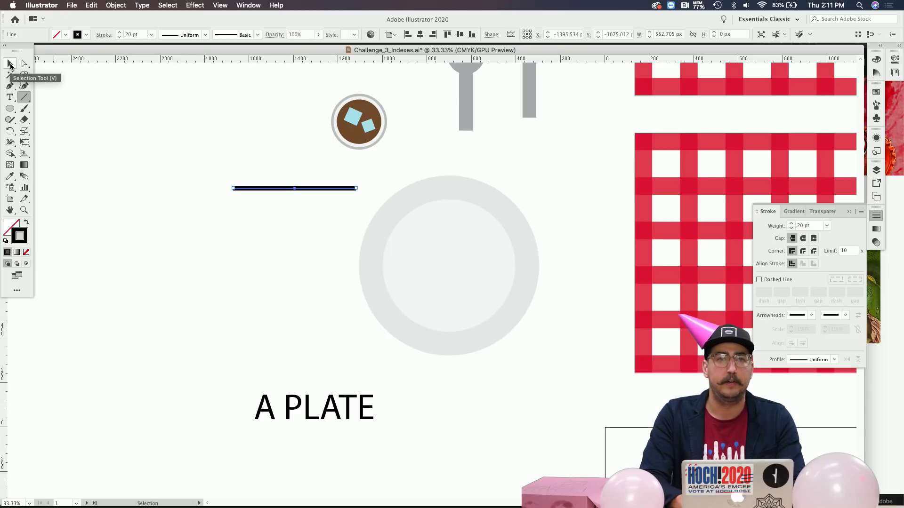
# Step: Duplicate the thick line five times down beside the plate, staggering the copies to follow its curved edge
pyautogui.click(10, 65)
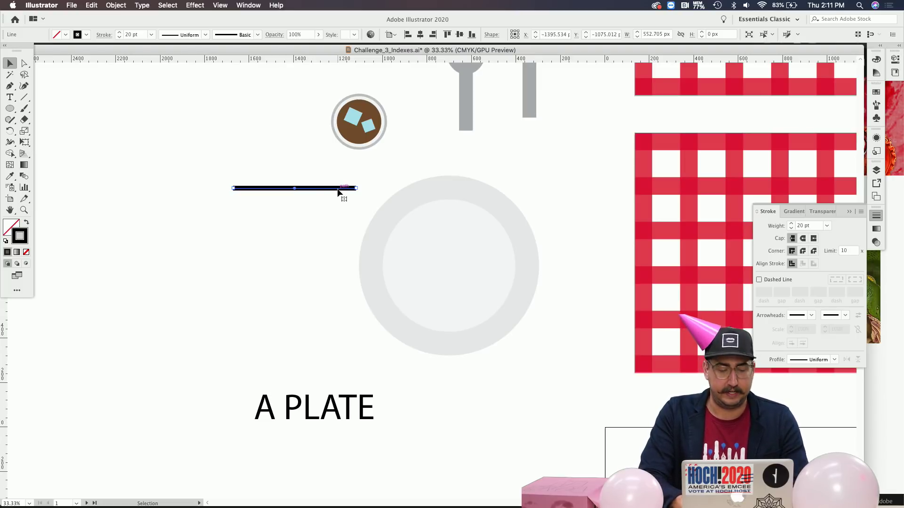
pyautogui.moveTo(338, 192); pyautogui.dragTo(340, 351)
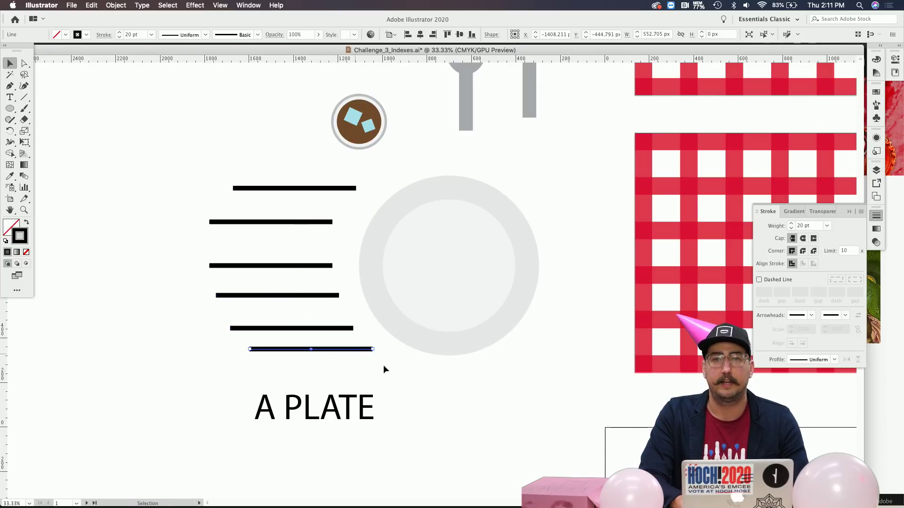
pyautogui.click(429, 393)
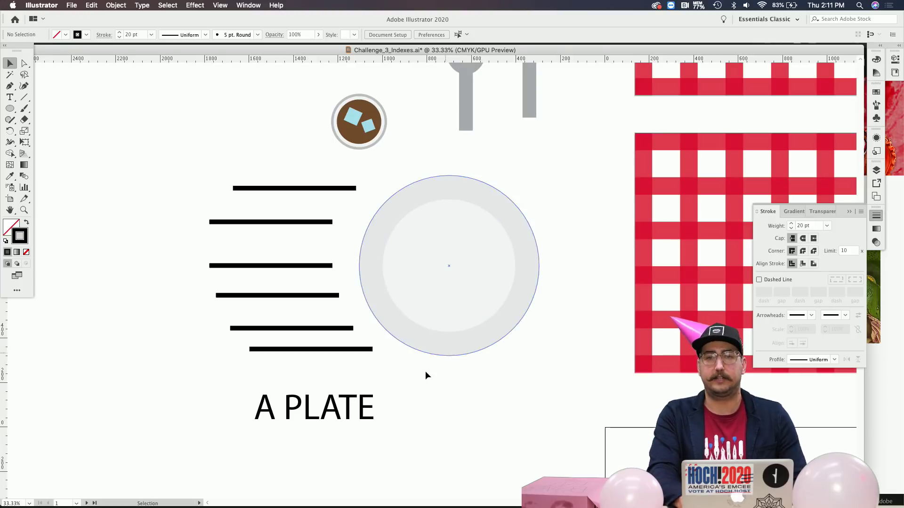
# Step: Extend the label below the plate to read "A PLATE IN MOTION"
pyautogui.doubleClick(383, 409)
pyautogui.write('IN MOTION')
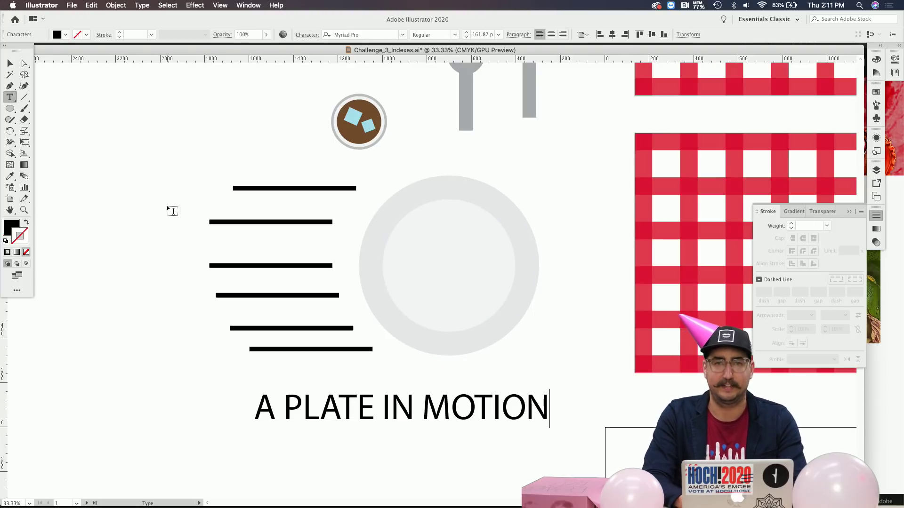
pyautogui.click(10, 63)
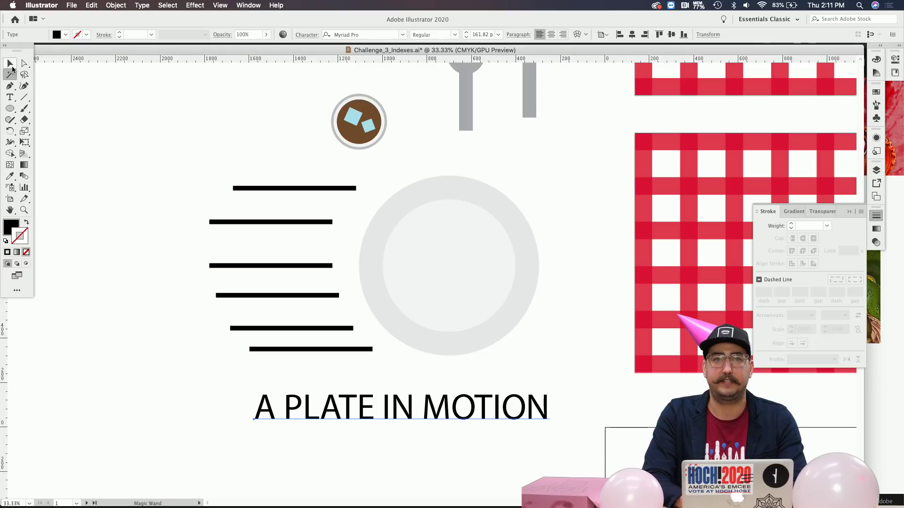
pyautogui.click(130, 134)
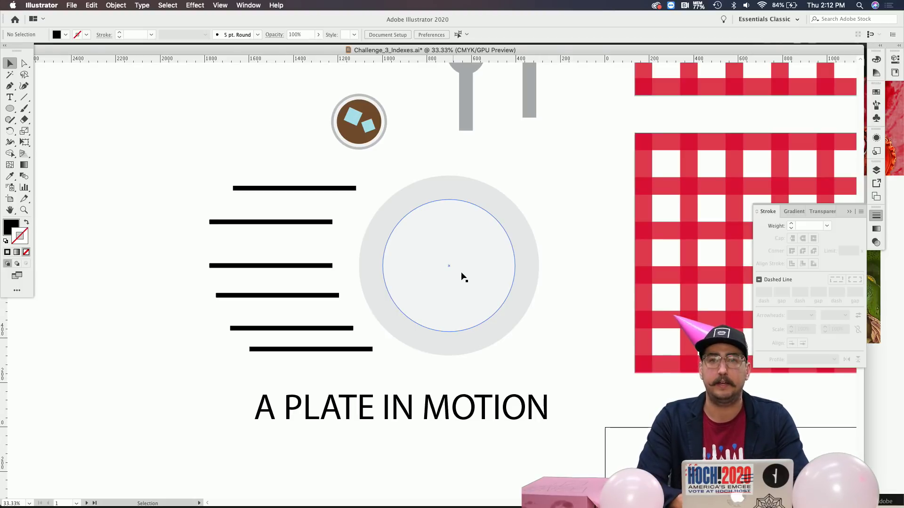
# Step: Move all six motion lines together horizontally farther away from the plate, leaving a wider gap
pyautogui.click(474, 274)
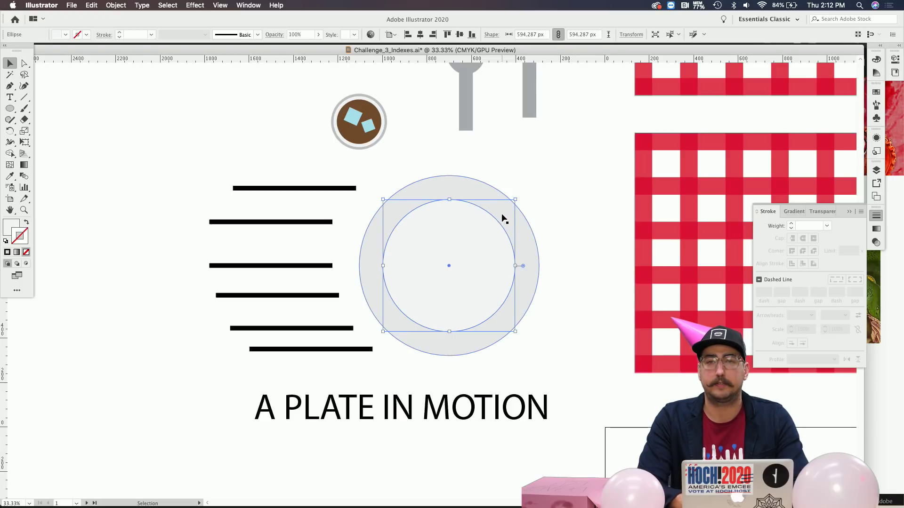
pyautogui.click(511, 169)
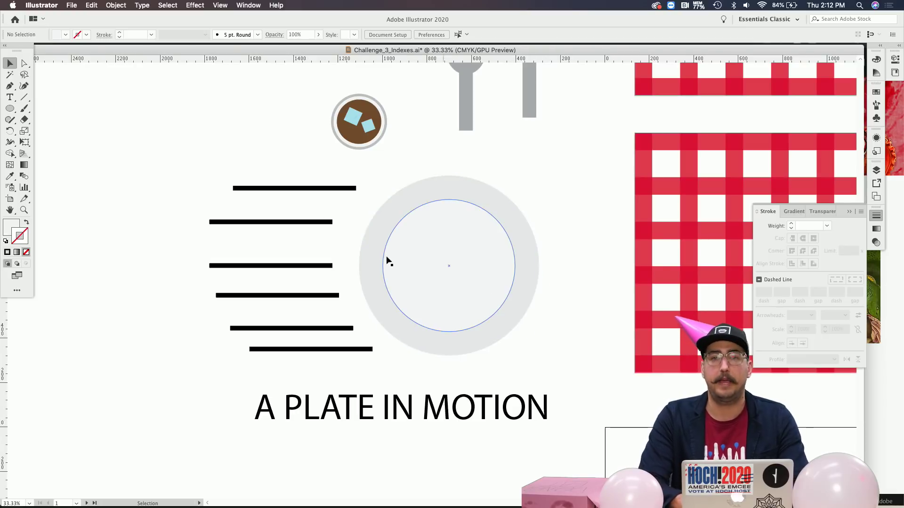
pyautogui.moveTo(246, 163); pyautogui.dragTo(322, 357)
pyautogui.moveTo(315, 190); pyautogui.dragTo(266, 193)
pyautogui.click(420, 172)
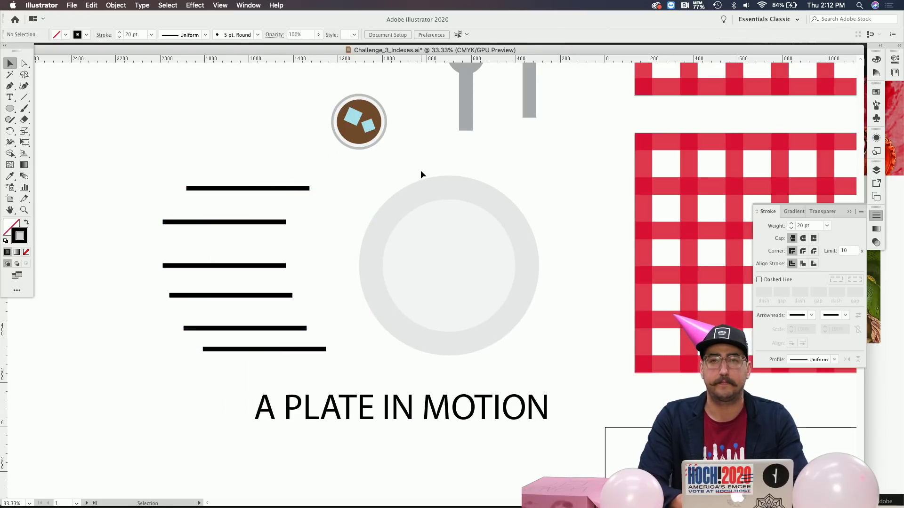
# Step: Copy the plate's outer circle in front and scale the copy evenly from its center to about 973 px wide
pyautogui.hscroll(2, 420, 171)
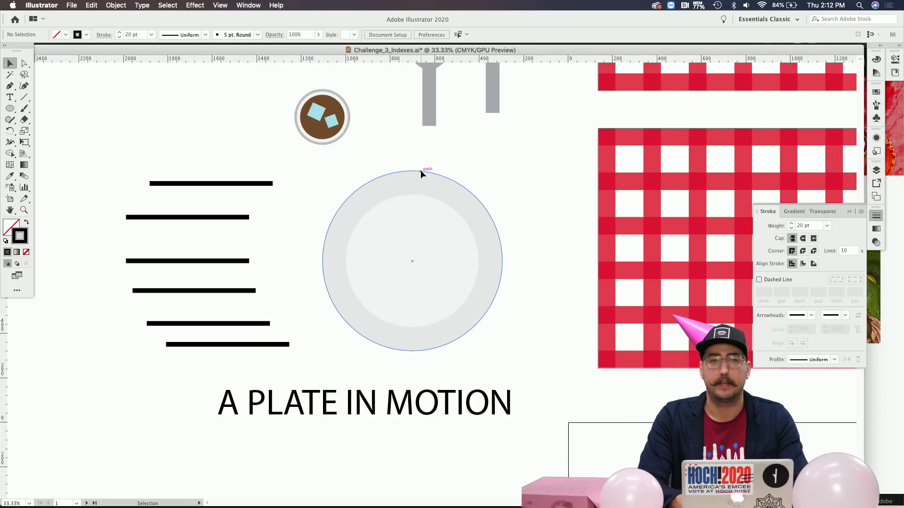
pyautogui.click(441, 189)
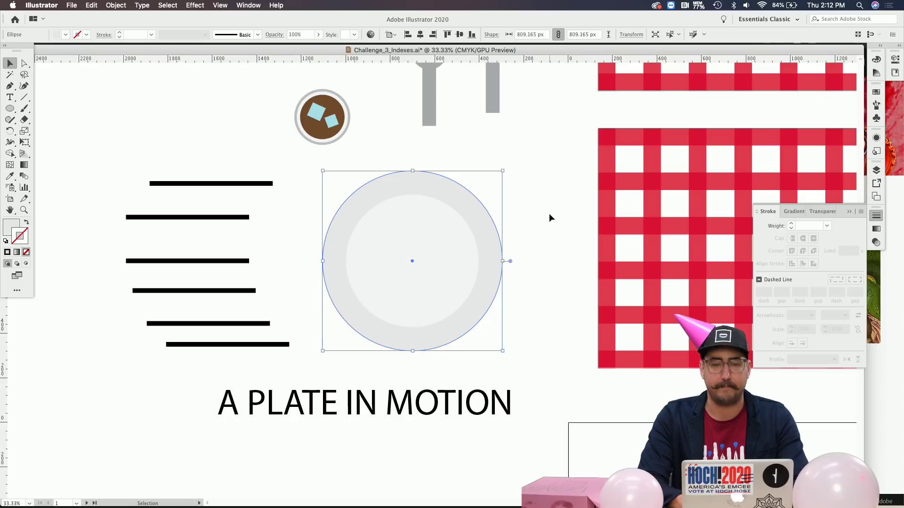
pyautogui.press('super')
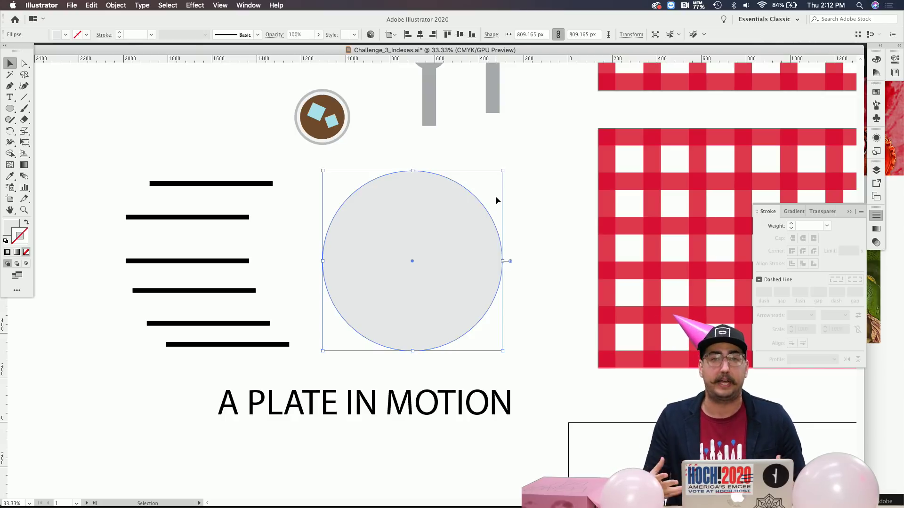
pyautogui.press('s')
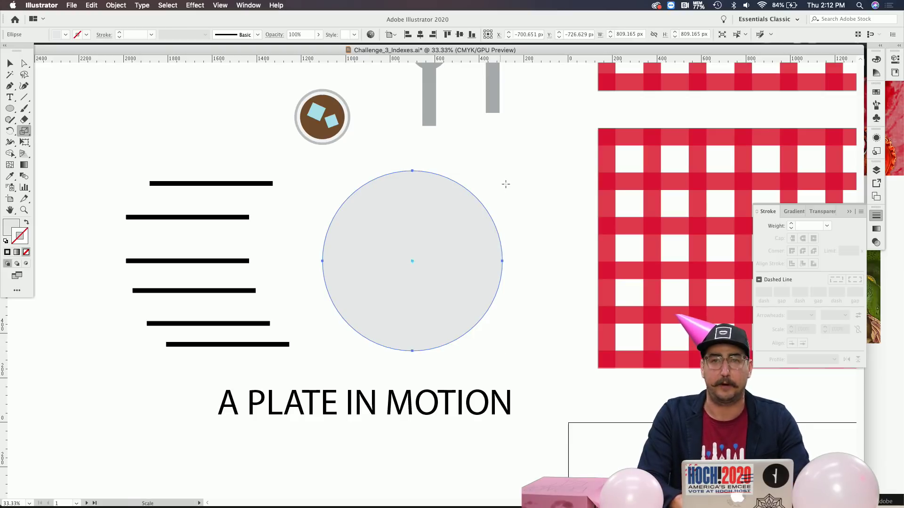
pyautogui.click(25, 133)
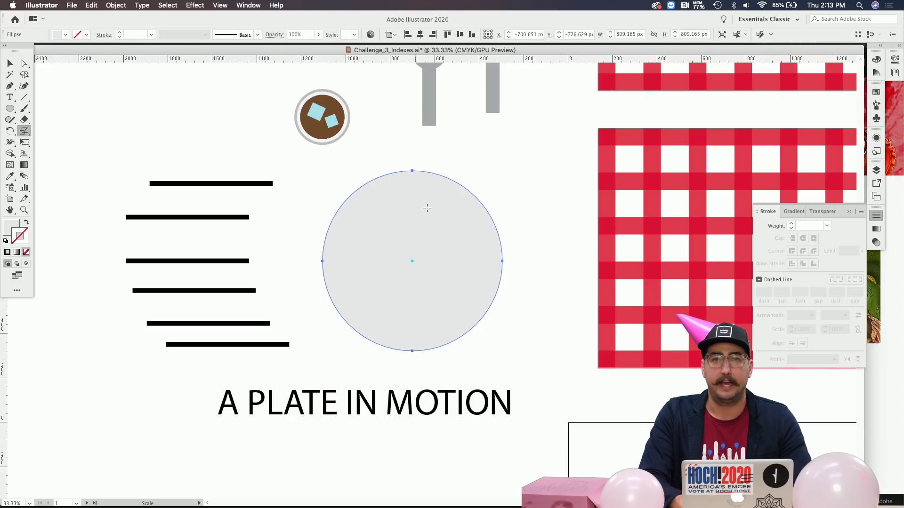
pyautogui.moveTo(451, 204); pyautogui.dragTo(458, 193)
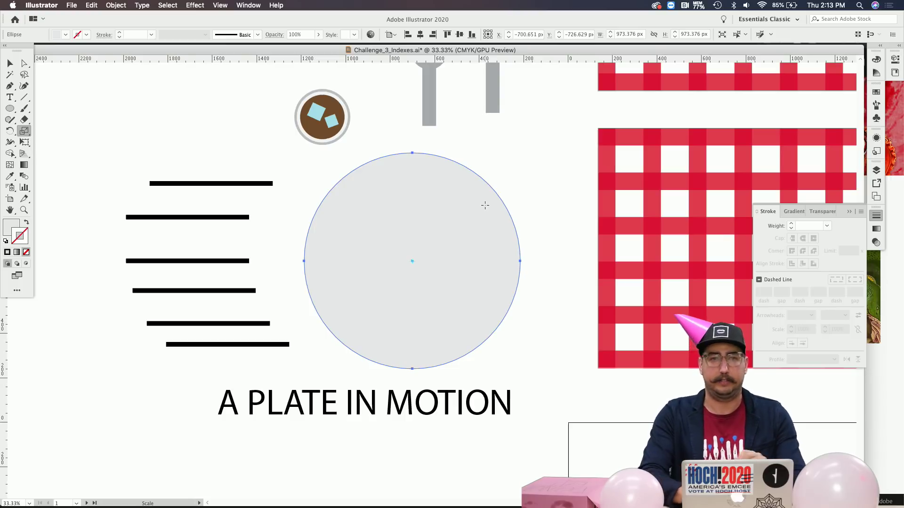
# Step: Swap the enlarged circle's fill with its stroke, giving it a black 30 pt outline and no fill
pyautogui.click(27, 224)
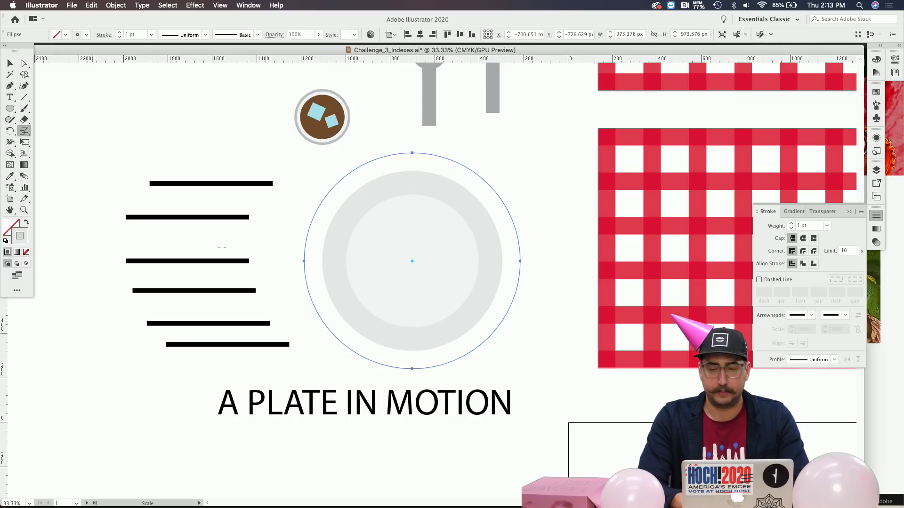
pyautogui.doubleClick(805, 226)
pyautogui.write('40')
pyautogui.press('Return')
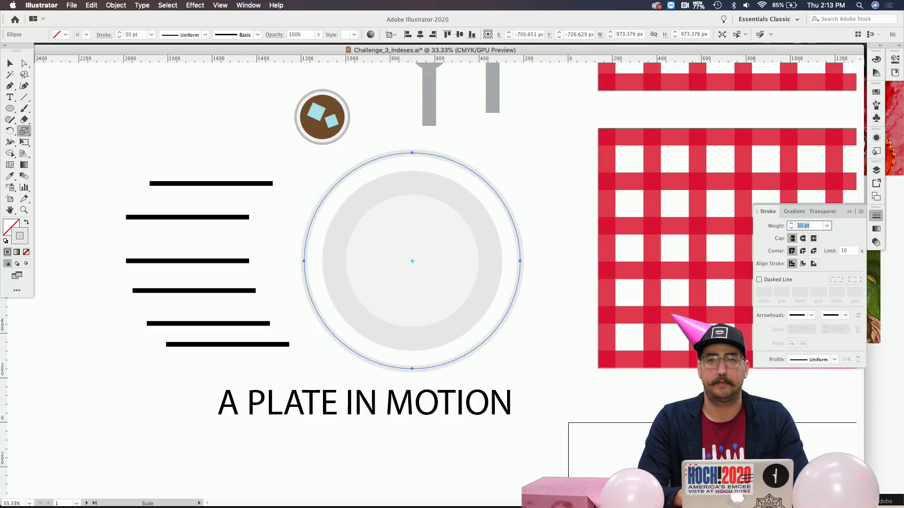
pyautogui.write('30')
pyautogui.press('Return')
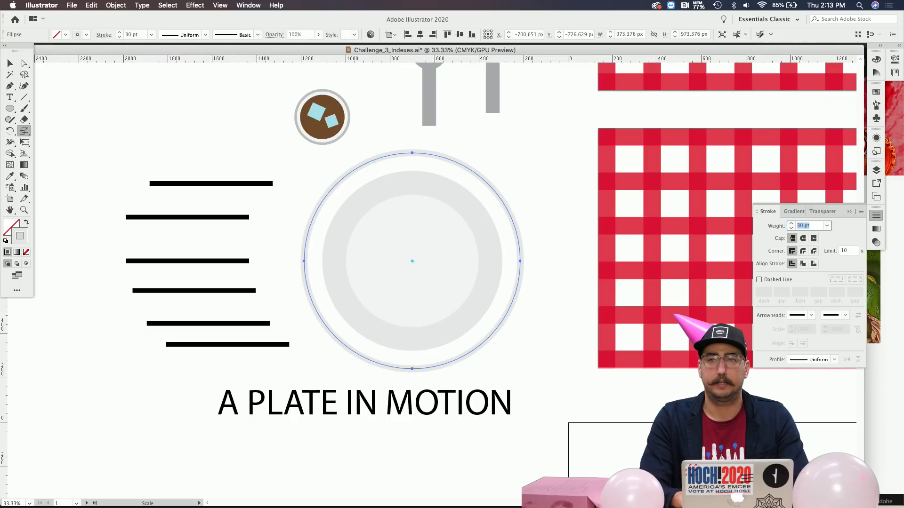
pyautogui.click(878, 94)
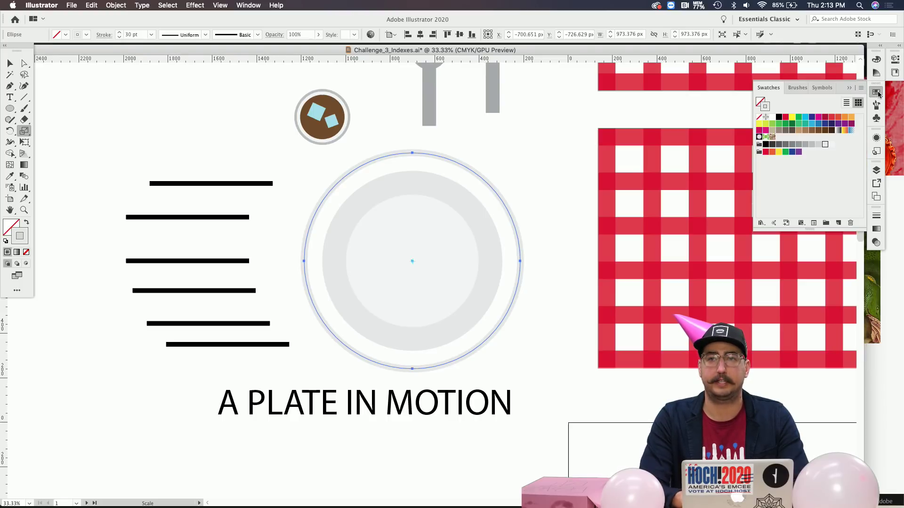
pyautogui.click(779, 117)
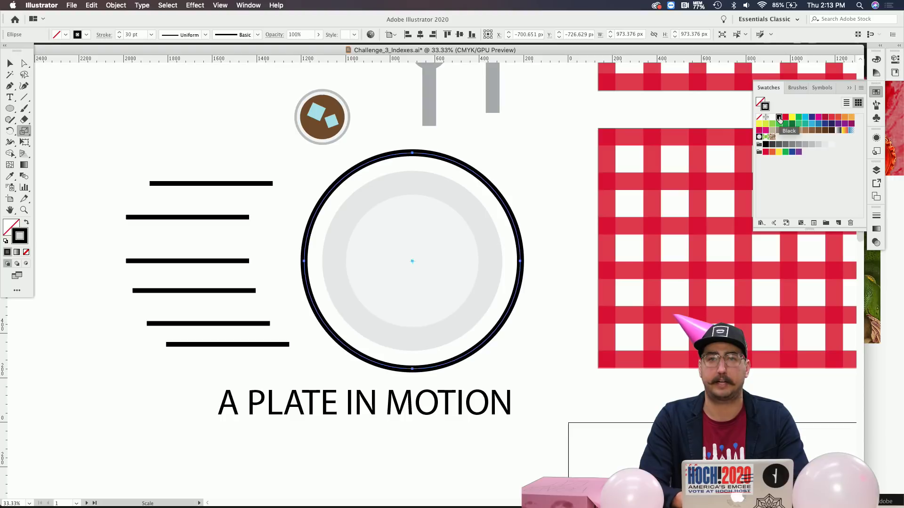
# Step: Try 20 pt and 10 pt weights on the circle's outline, then settle on 15 pt
pyautogui.click(876, 216)
pyautogui.doubleClick(803, 226)
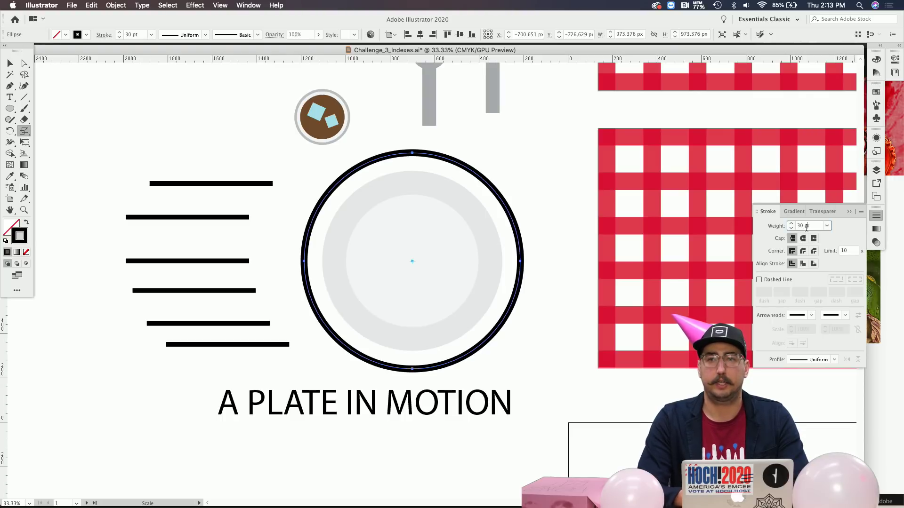
pyautogui.write('20')
pyautogui.press('Return')
pyautogui.write('10')
pyautogui.press('Return')
pyautogui.press('Up')
pyautogui.press('Up')
pyautogui.press('Up')
pyautogui.press('Up')
pyautogui.press('Up')
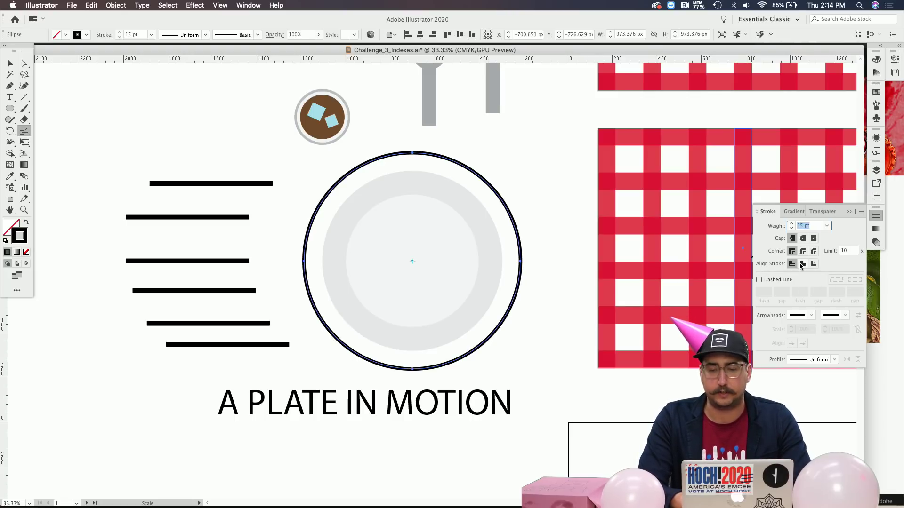
# Step: Try aligning the circle's stroke inside, then align it outside the path, and dismiss the Backblaze notification
pyautogui.click(803, 264)
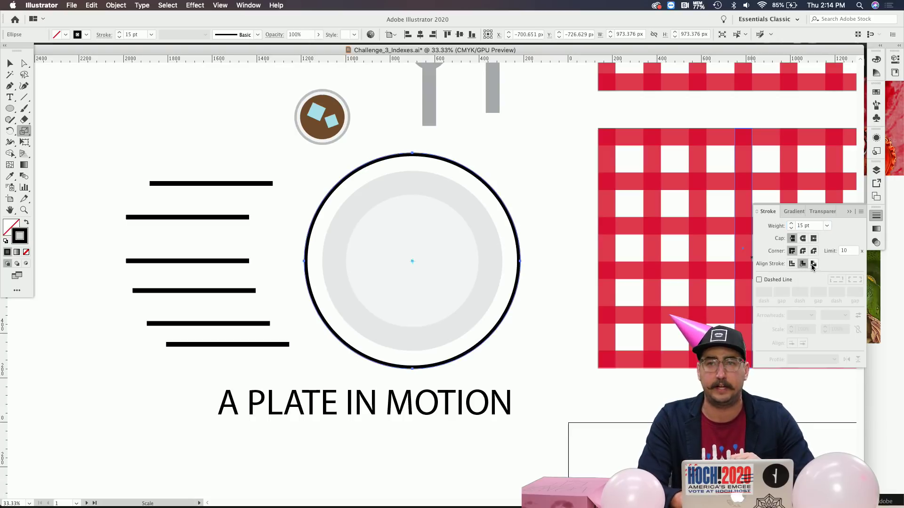
pyautogui.click(814, 264)
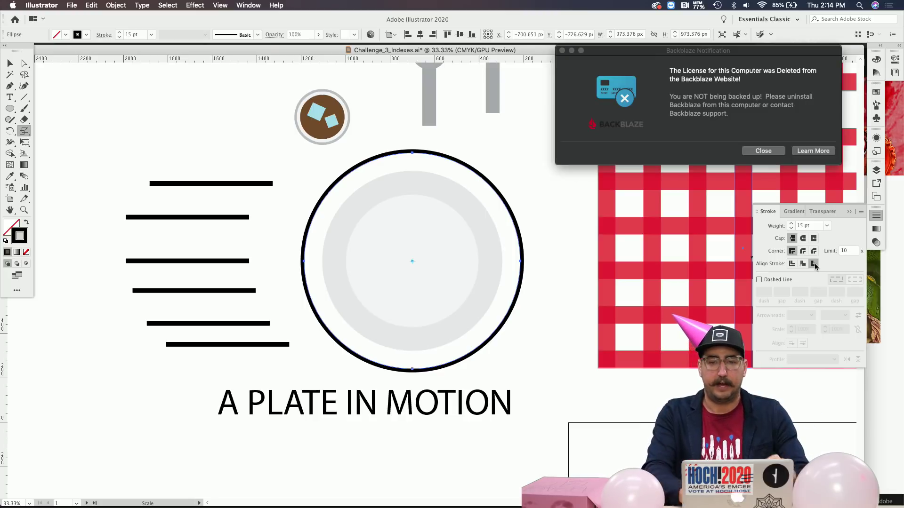
pyautogui.click(562, 51)
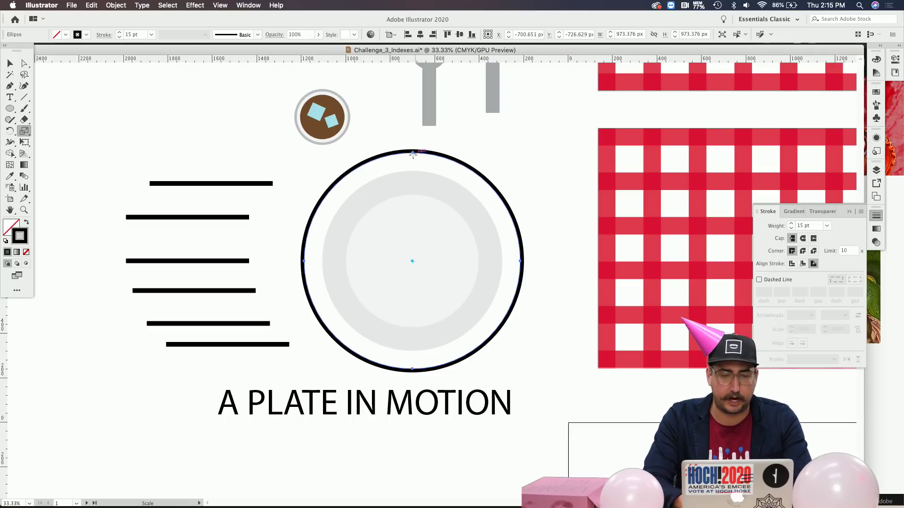
# Step: Add two anchor points to the outlined circle's upper-right arc with the Pen tool
pyautogui.press('v')
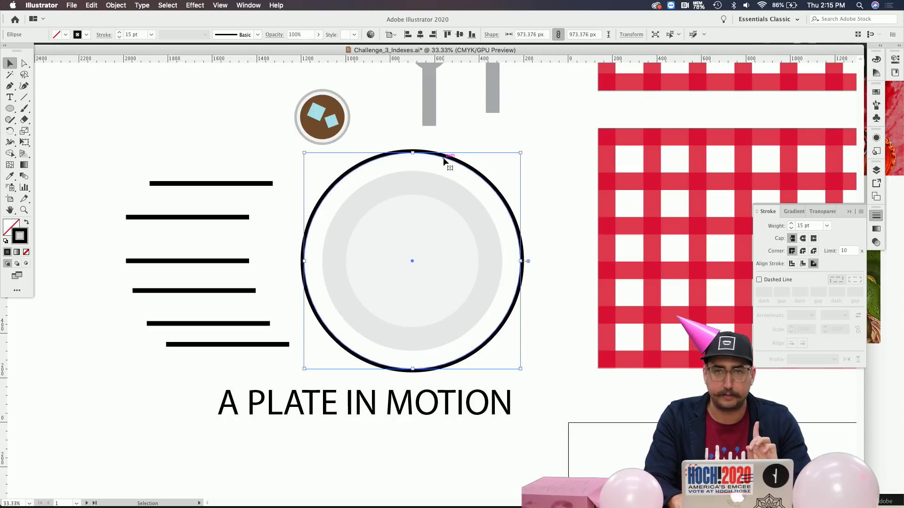
pyautogui.press('p')
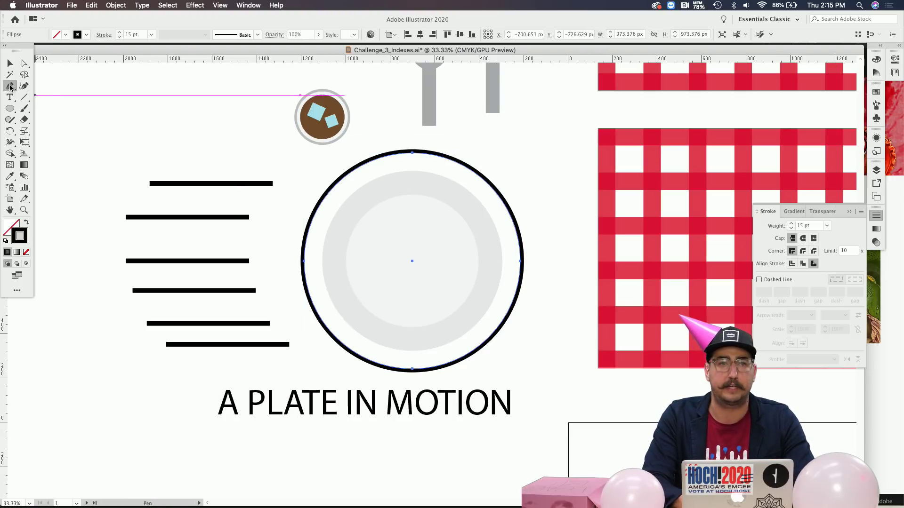
pyautogui.click(451, 161)
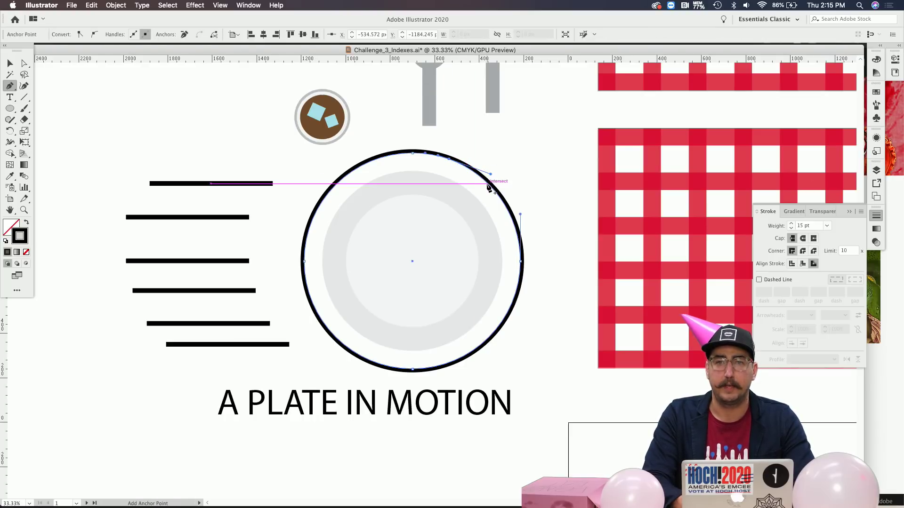
pyautogui.click(488, 184)
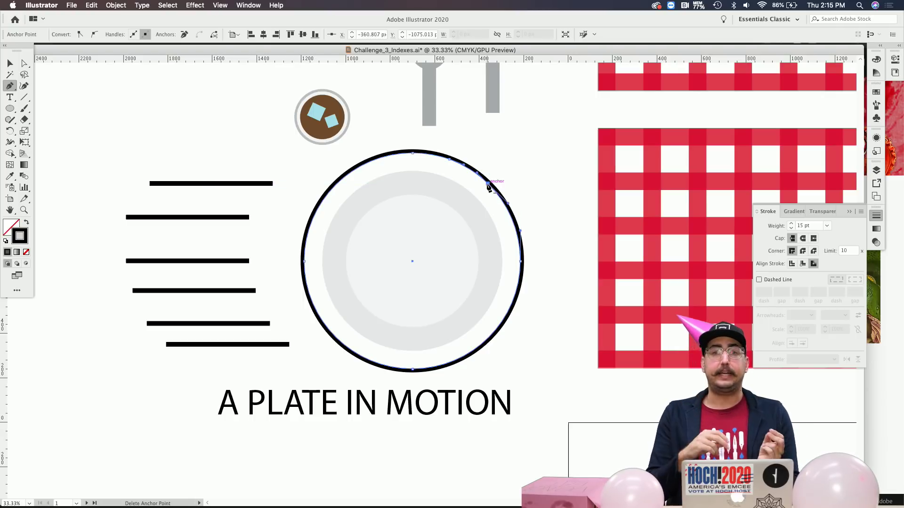
# Step: Delete the circle outline's segment between the added anchor points to open a gap in its upper-right arc
pyautogui.click(24, 64)
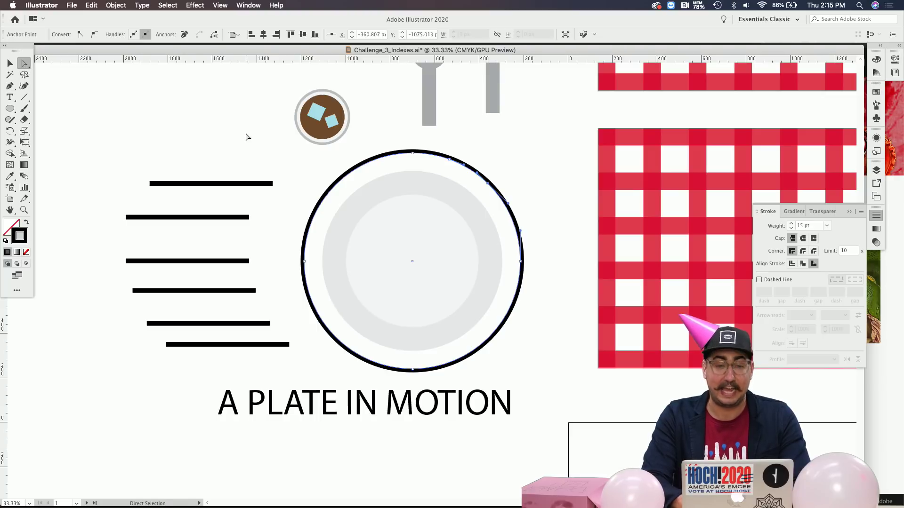
pyautogui.click(481, 157)
pyautogui.click(474, 171)
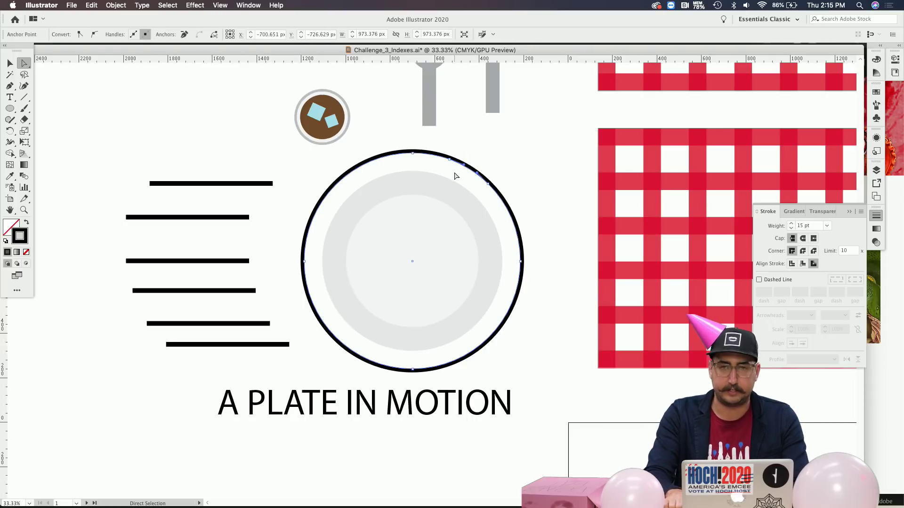
pyautogui.press('Delete')
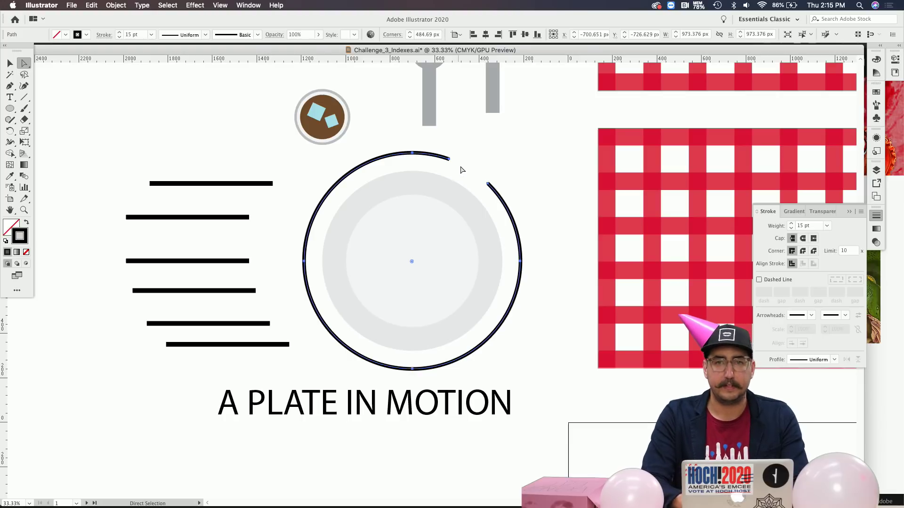
pyautogui.click(462, 170)
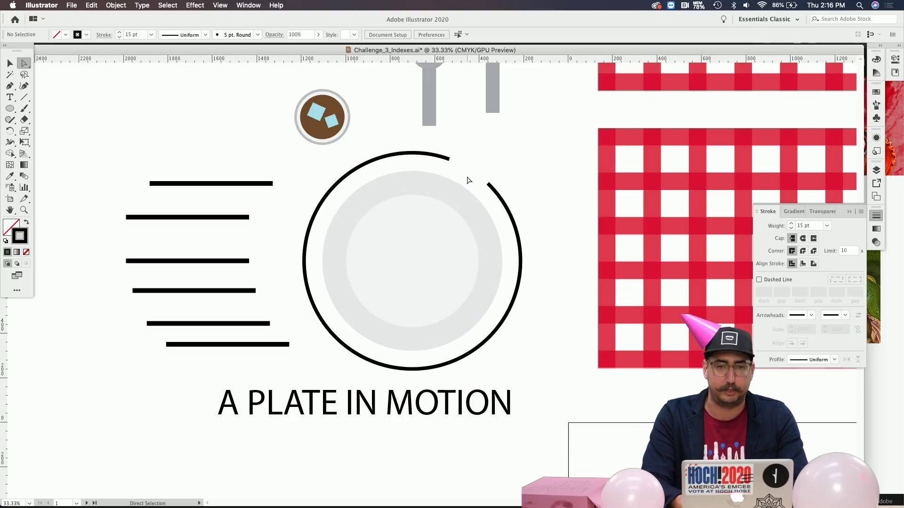
# Step: Turn the open circle's outline into a dashed line with 5 pt dashes and 2 pt gaps
pyautogui.press('v')
pyautogui.click(490, 185)
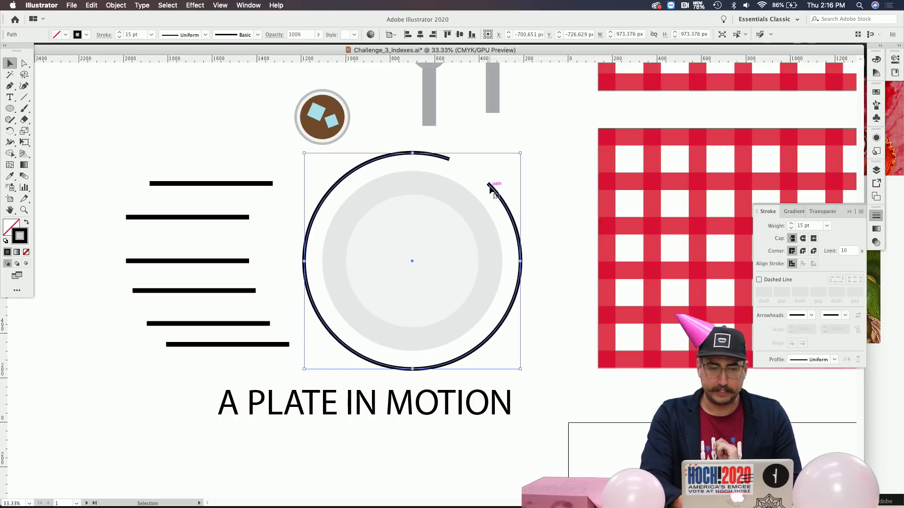
pyautogui.click(780, 281)
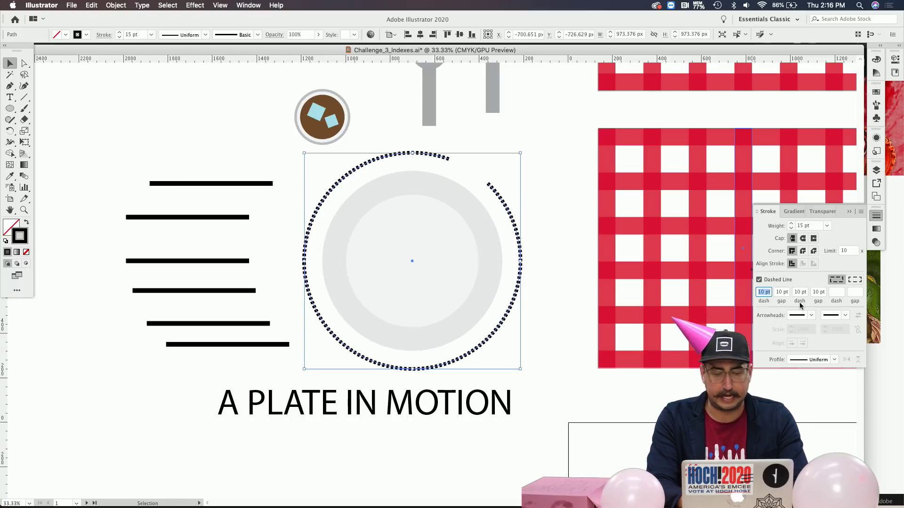
pyautogui.write('5')
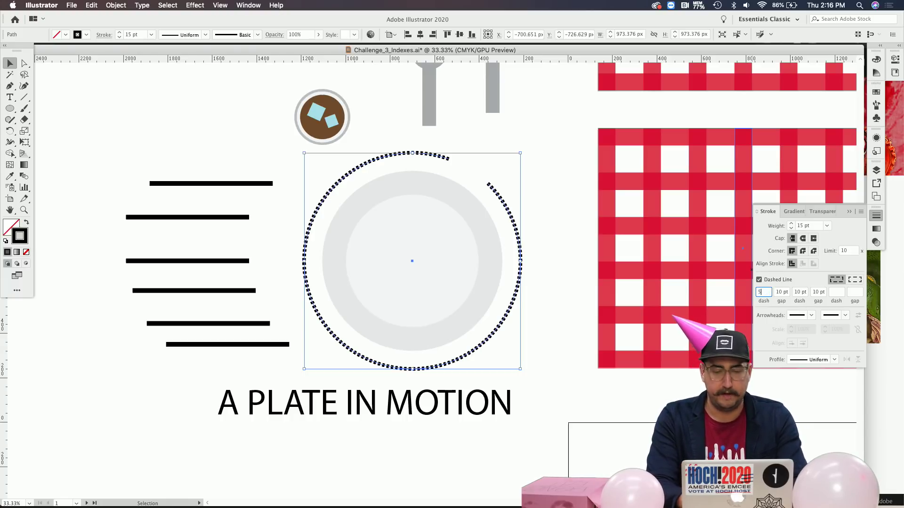
pyautogui.press('Tab')
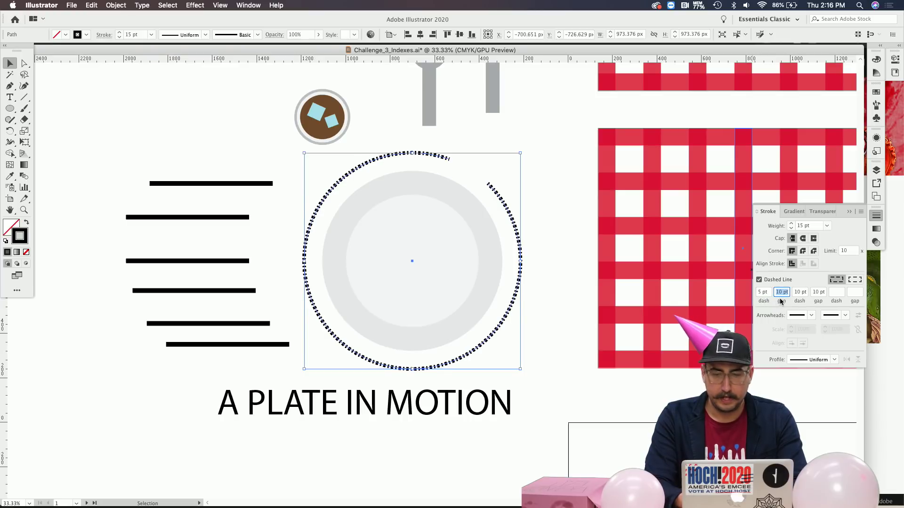
pyautogui.write('2')
pyautogui.click(798, 293)
pyautogui.write('5')
pyautogui.click(815, 293)
pyautogui.press('Tab')
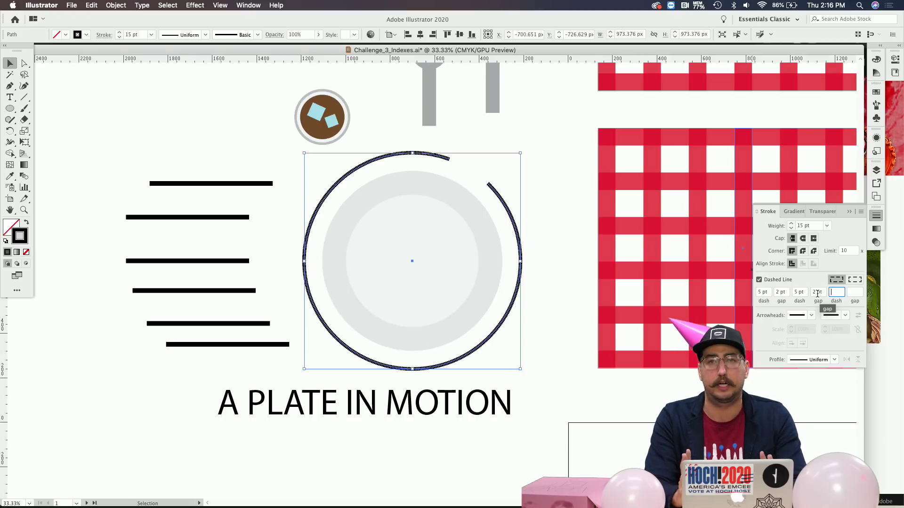
# Step: Try a 5 pt second gap on the dashed outline, then set both gaps to 10 pt
pyautogui.click(818, 293)
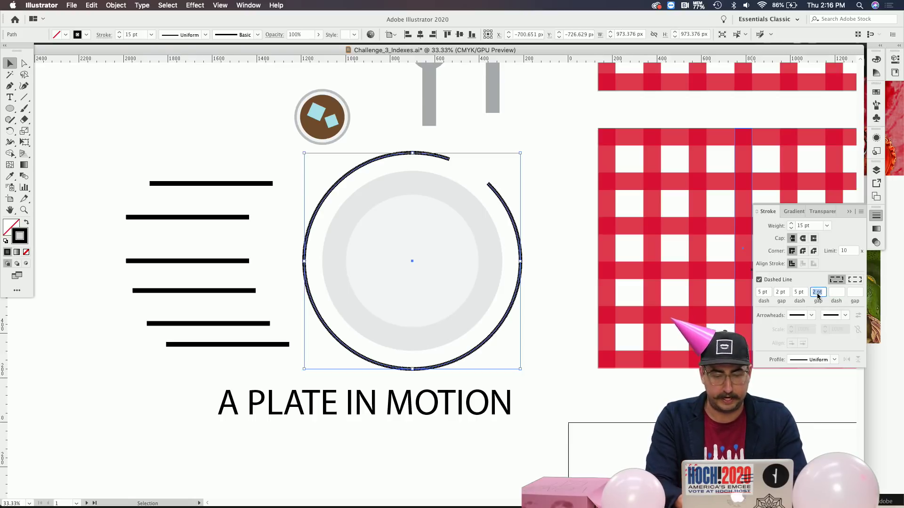
pyautogui.press('Tab')
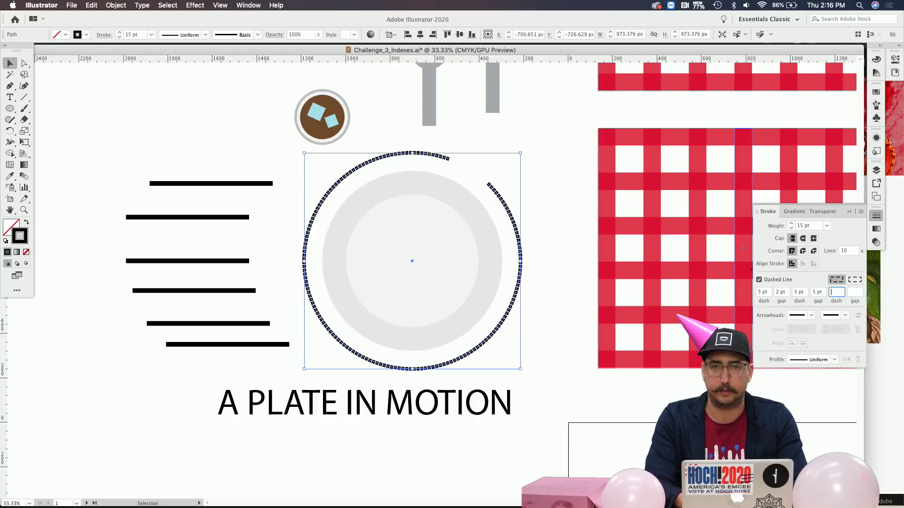
pyautogui.click(817, 292)
pyautogui.press('super+a')
pyautogui.tripleClick(779, 293)
pyautogui.write('10')
pyautogui.press('Tab')
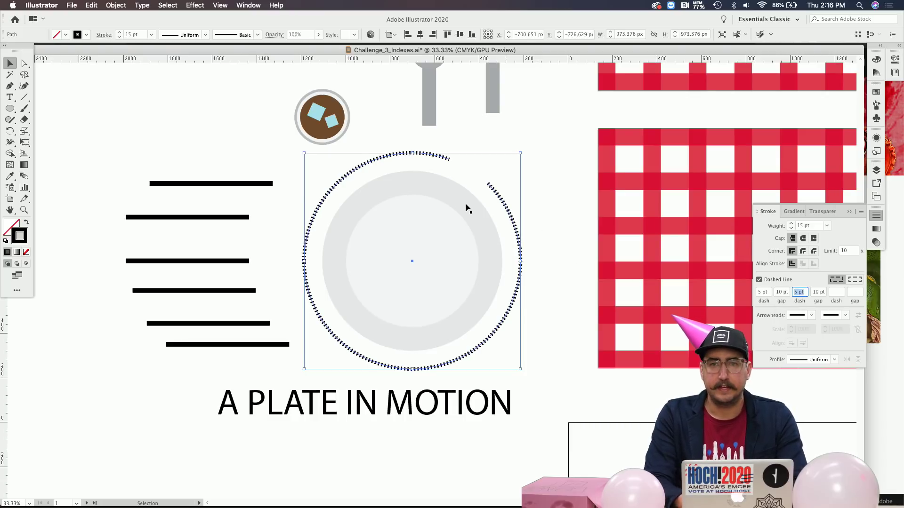
# Step: Examine the dashes beside the circle's gap up close and reselect the dashed path
pyautogui.click(467, 155)
pyautogui.press('z')
pyautogui.click(458, 199)
pyautogui.click(452, 256)
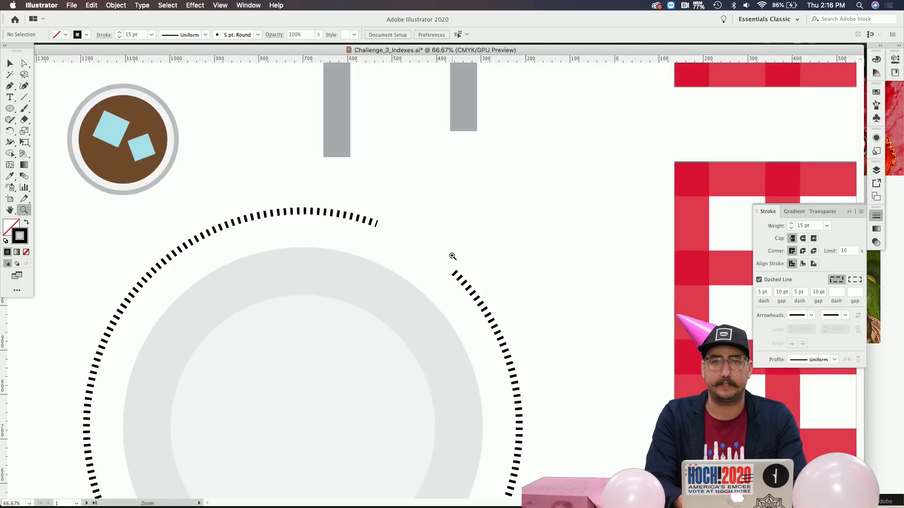
pyautogui.click(387, 278)
pyautogui.click(387, 277)
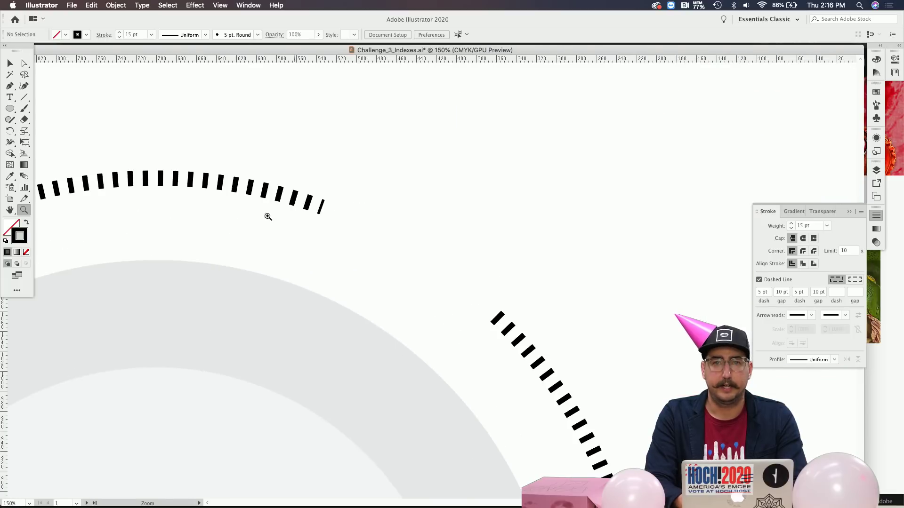
pyautogui.press('v')
pyautogui.click(230, 190)
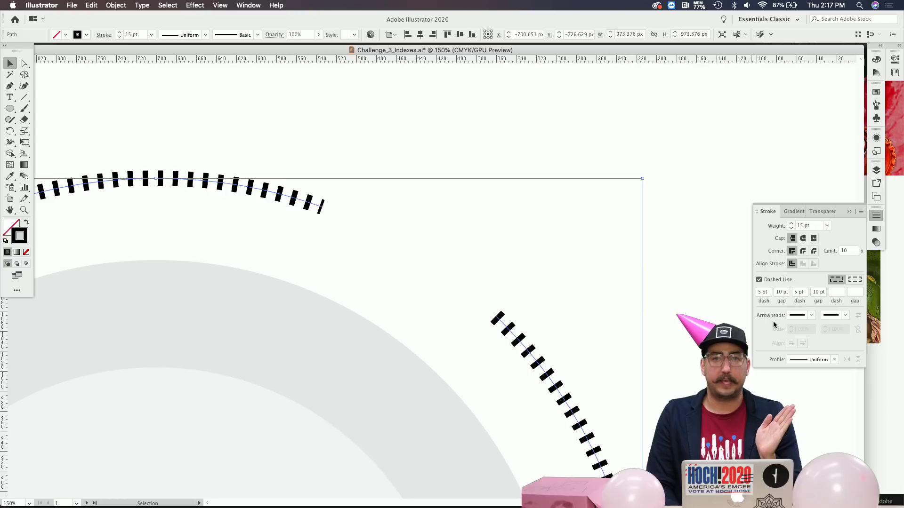
# Step: Try the Arrow 1 arrowhead at the dashed path's start, then set it back to None
pyautogui.click(804, 315)
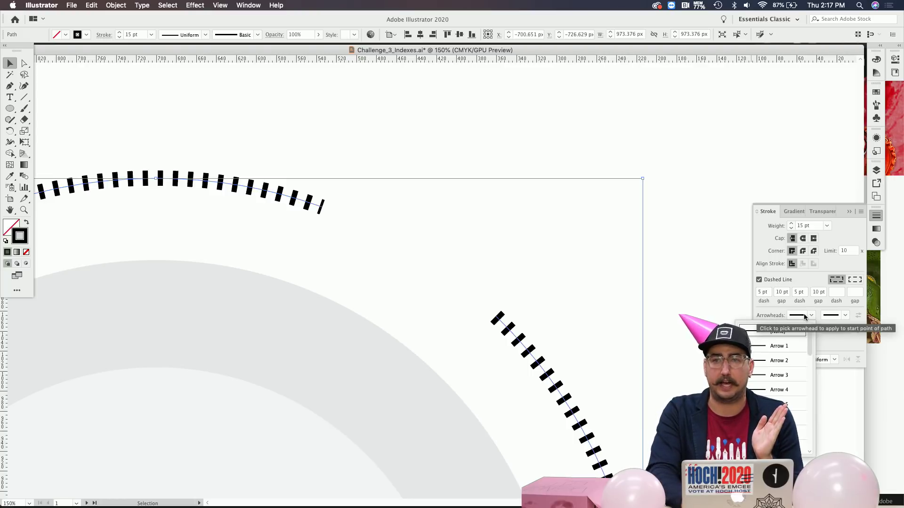
pyautogui.click(840, 211)
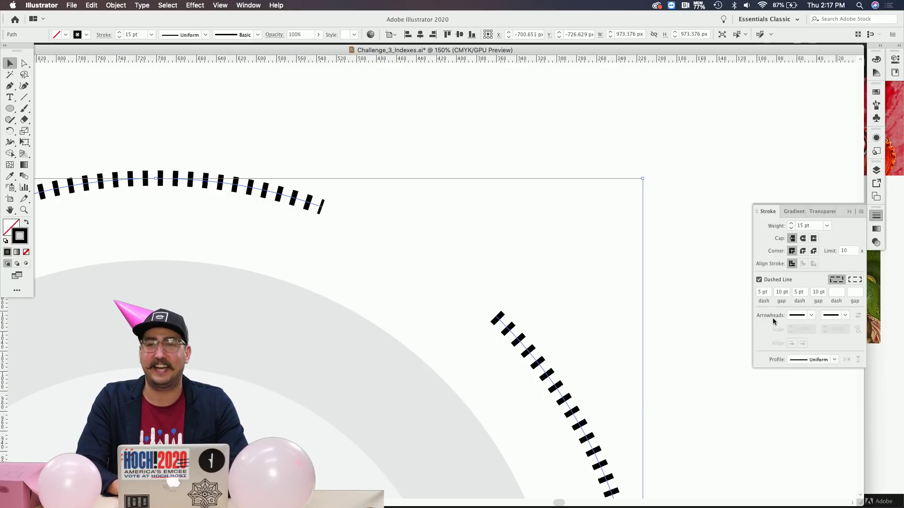
pyautogui.click(811, 316)
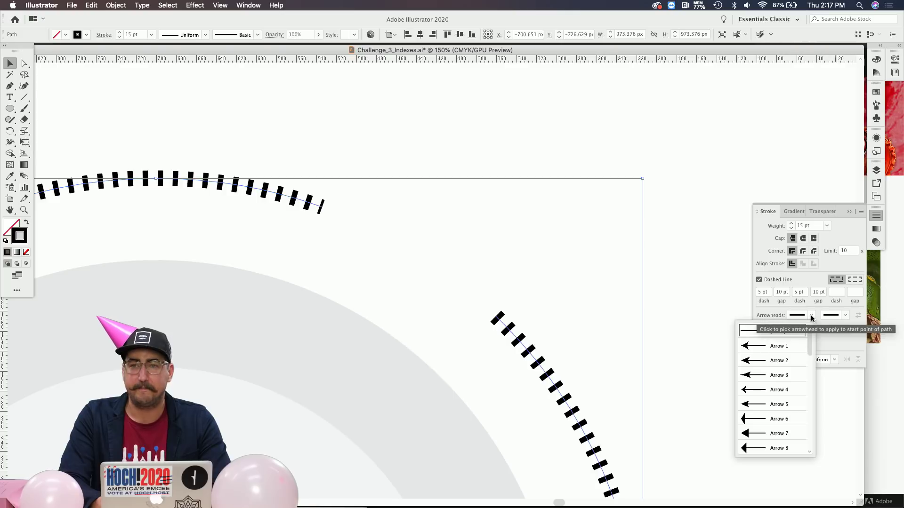
pyautogui.click(767, 347)
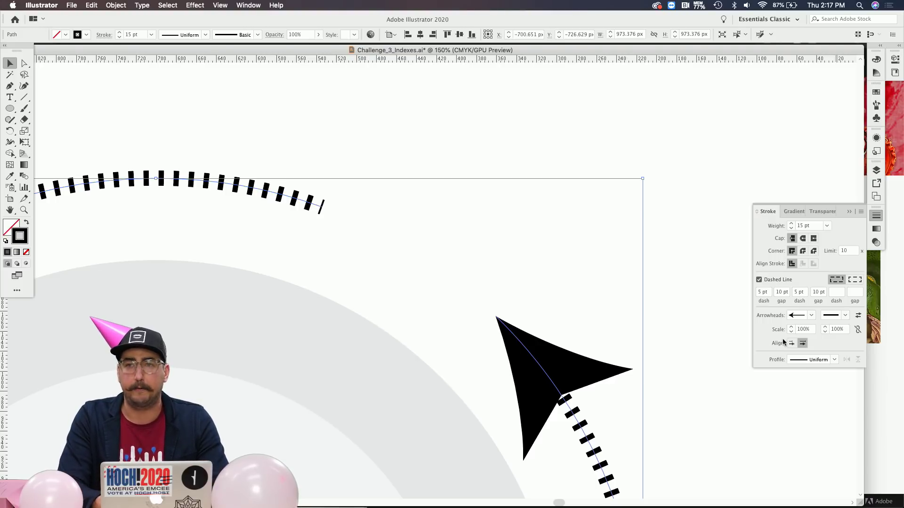
pyautogui.click(803, 314)
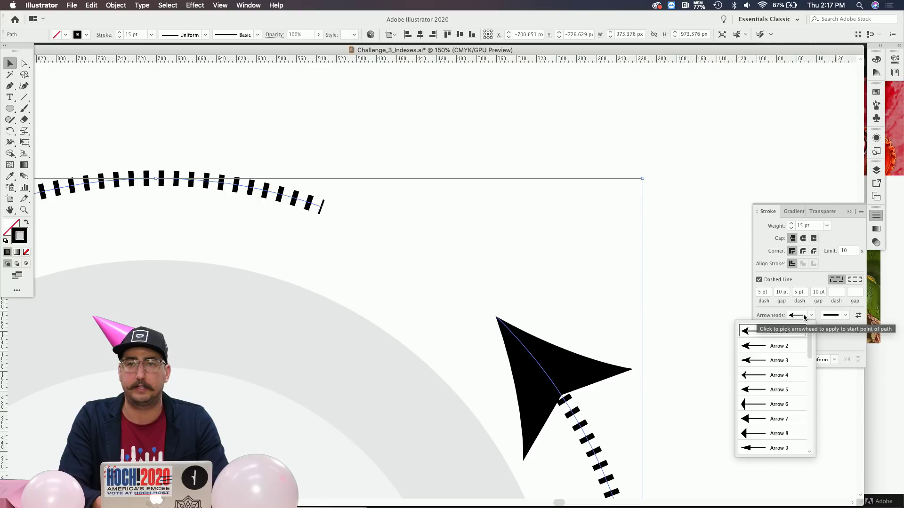
pyautogui.scroll(1, 784, 363)
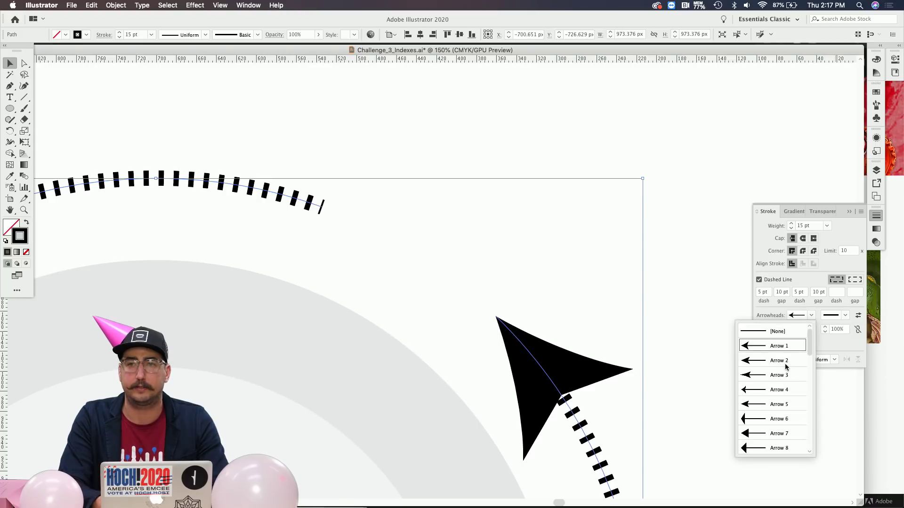
pyautogui.click(776, 336)
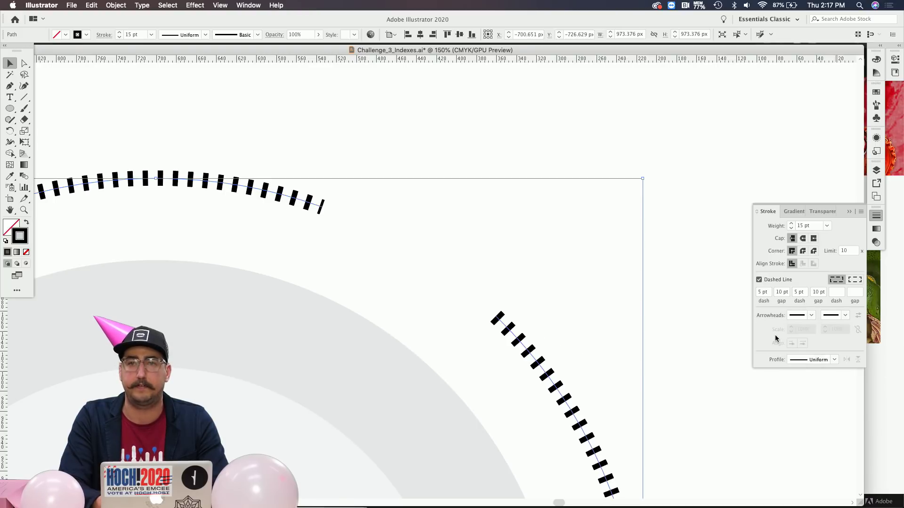
# Step: Add a double-chevron arrowhead to the dashed path's end, scale it to 60%, and extend its tip beyond the path end
pyautogui.click(841, 318)
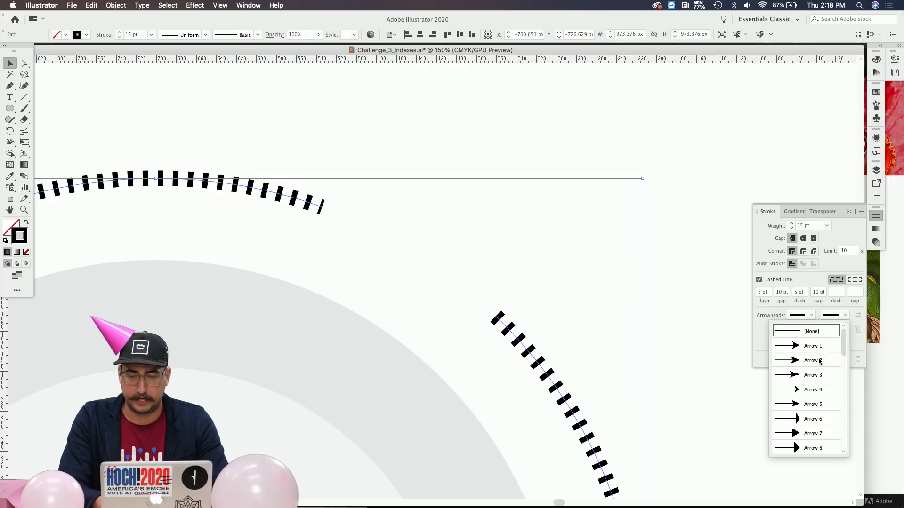
pyautogui.scroll(-3, 813, 406)
pyautogui.click(811, 420)
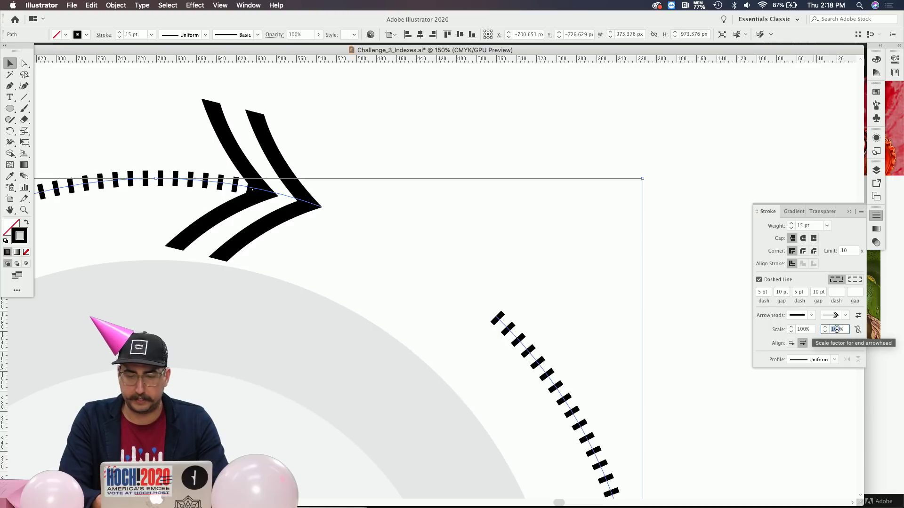
pyautogui.write('60')
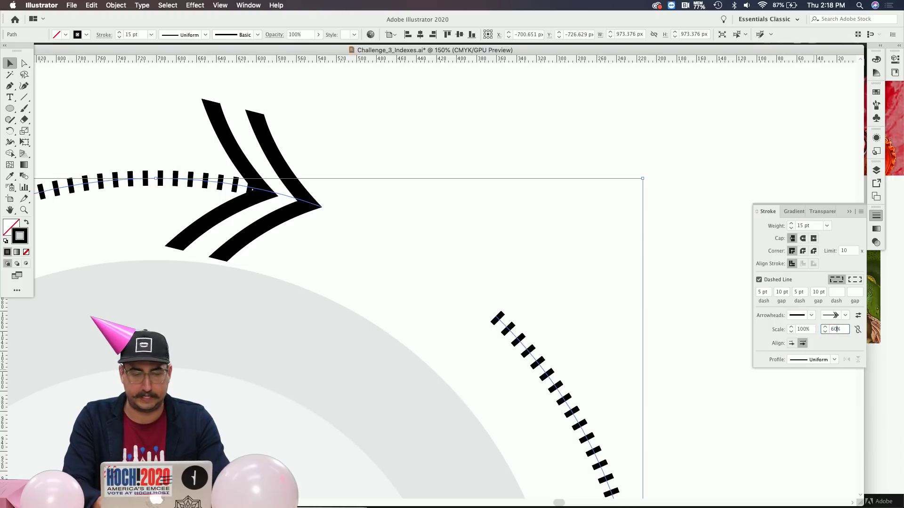
pyautogui.press('Return')
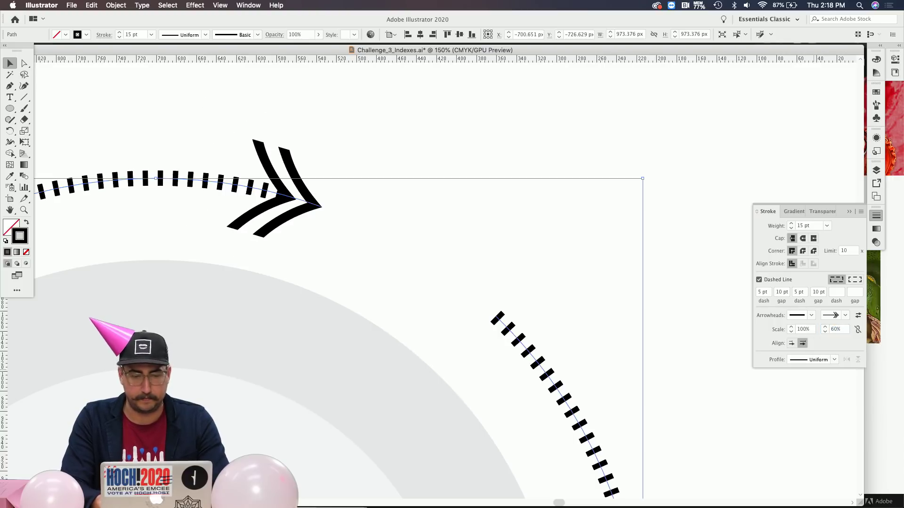
pyautogui.click(792, 344)
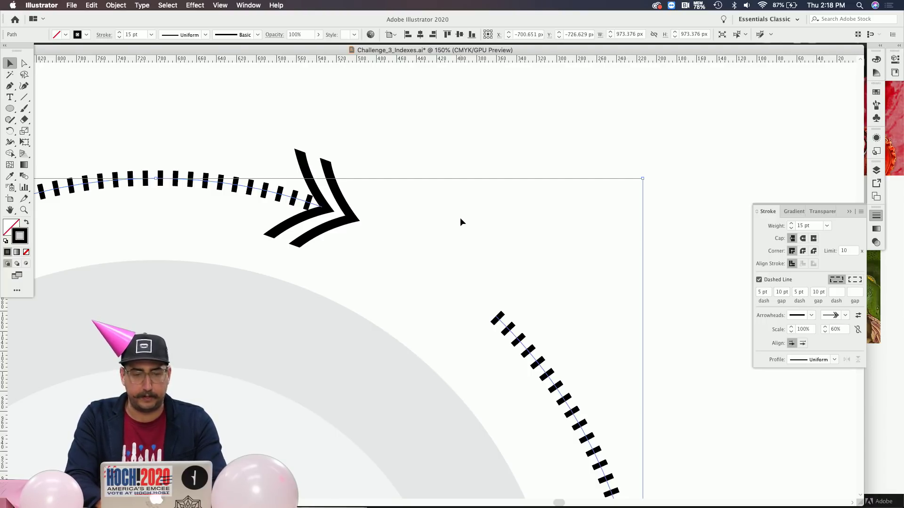
pyautogui.click(467, 247)
# Step: Shift all six horizontal motion lines right until the lowest line's end reaches the dashed outline around the plate
pyautogui.press('z')
pyautogui.keyDown('alt'); pyautogui.click(434, 304); pyautogui.keyUp('alt')
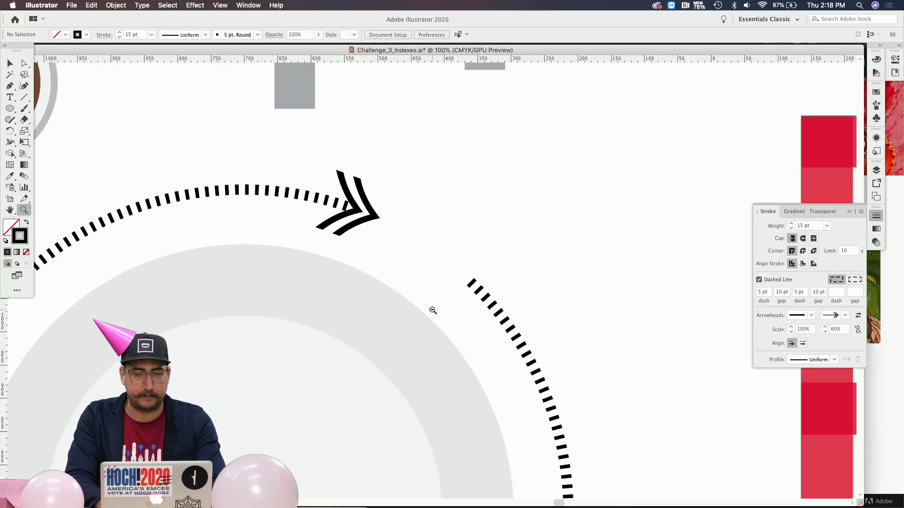
pyautogui.keyDown('alt'); pyautogui.click(438, 333); pyautogui.keyUp('alt')
pyautogui.keyDown('alt'); pyautogui.click(438, 333); pyautogui.keyUp('alt')
pyautogui.keyDown('alt'); pyautogui.click(439, 333); pyautogui.keyUp('alt')
pyautogui.press('v')
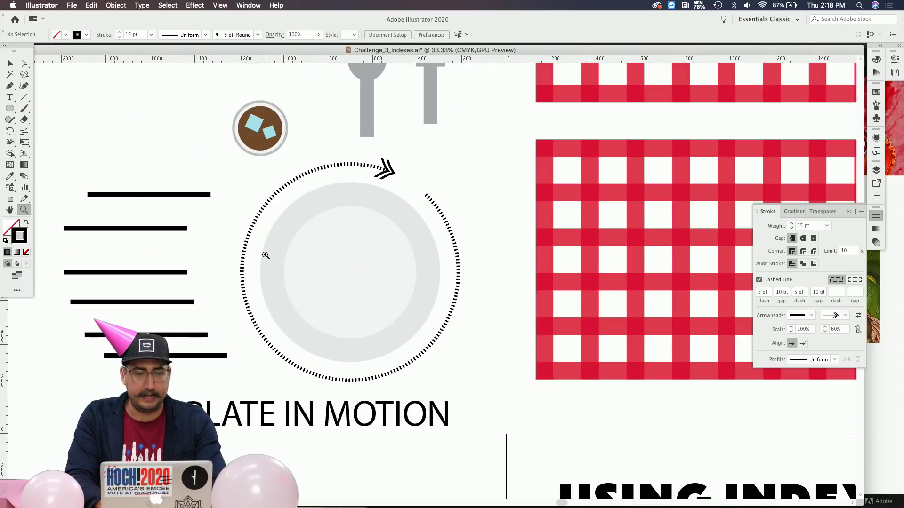
pyautogui.click(132, 302)
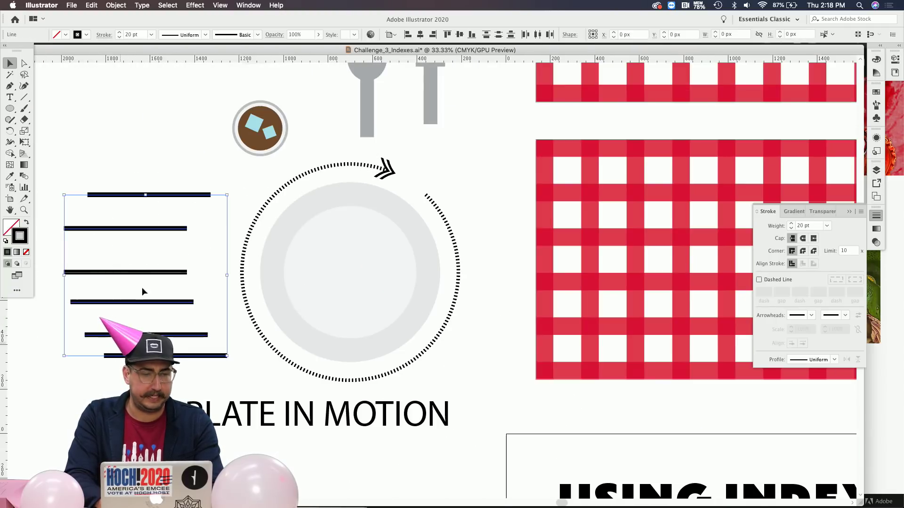
pyautogui.moveTo(135, 234); pyautogui.dragTo(150, 234)
pyautogui.hotkey('shift', 'Right')
pyautogui.hotkey('shift', 'Right')
pyautogui.hotkey('shift', 'Right')
pyautogui.hotkey('shift', 'Right')
pyautogui.hotkey('shift', 'Right')
pyautogui.hotkey('shift', 'Right')
pyautogui.hotkey('shift', 'Right')
pyautogui.hotkey('shift', 'Right')
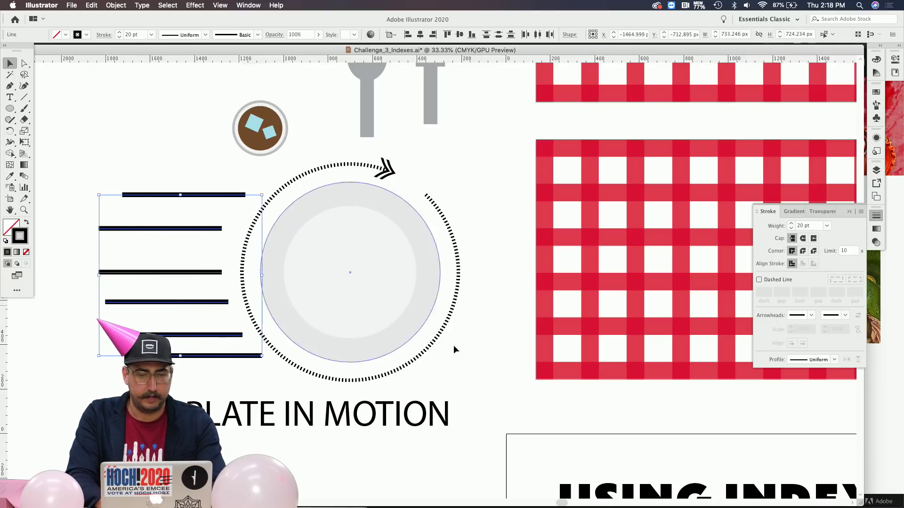
pyautogui.click(479, 365)
# Step: Insert "Rotating in" before the word MOTION in the caption below the plate
pyautogui.press('z')
pyautogui.keyDown('alt'); pyautogui.click(443, 364); pyautogui.keyUp('alt')
pyautogui.hscroll(-2, 442, 363)
pyautogui.scroll(1, 442, 363)
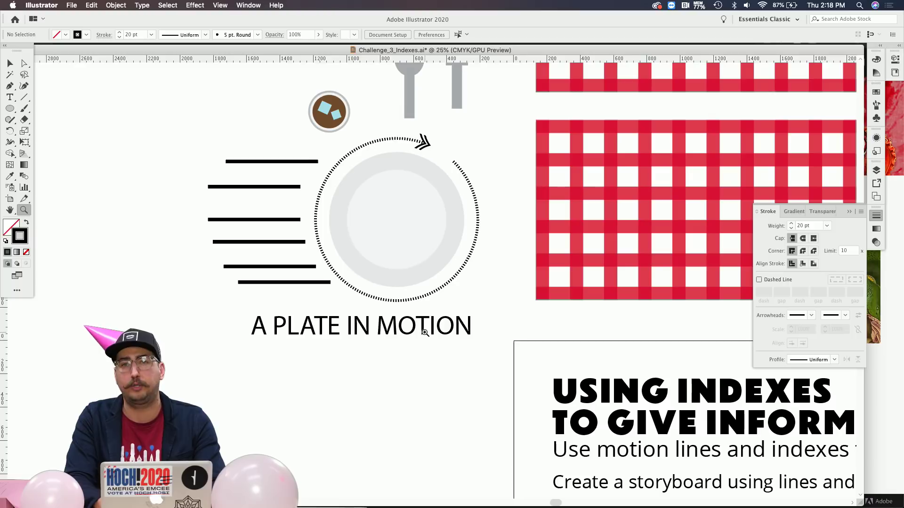
pyautogui.press('t')
pyautogui.click(383, 328)
pyautogui.write('R')
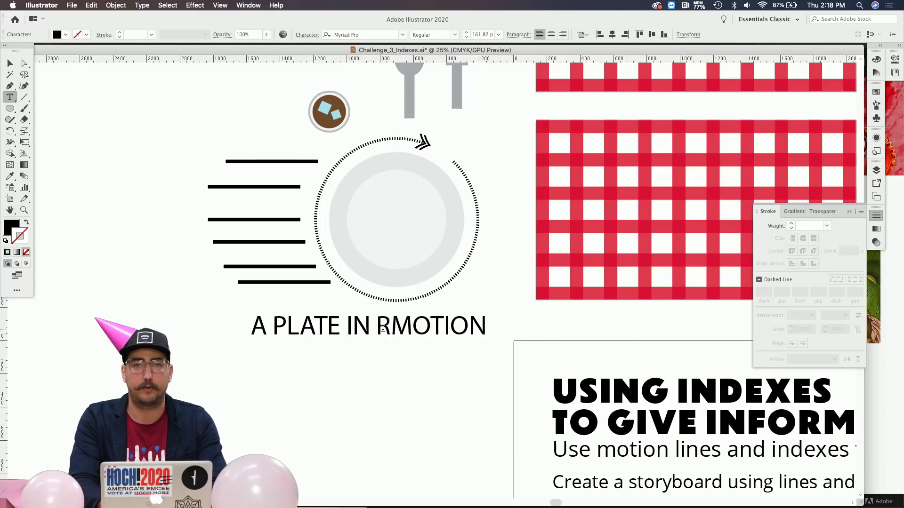
pyautogui.write('ota')
pyautogui.press('BackSpace')
pyautogui.press('BackSpace')
pyautogui.write('tating in')
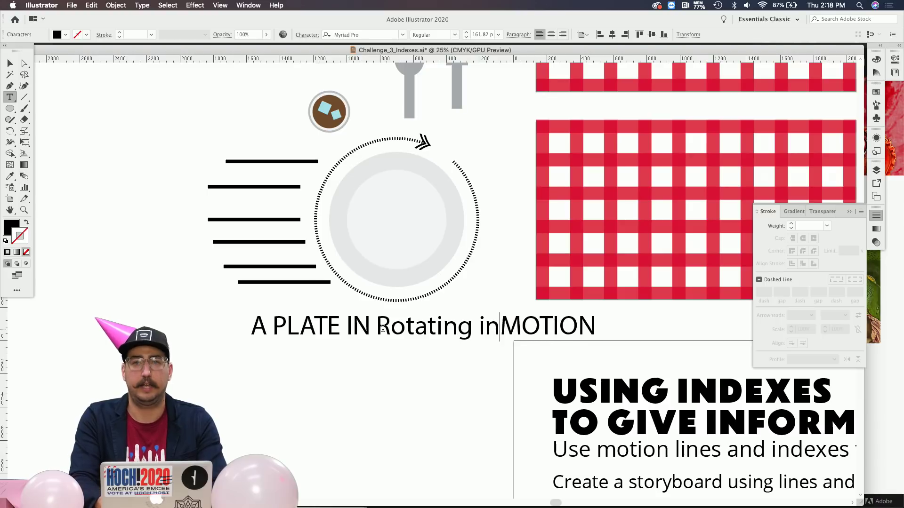
pyautogui.click(9, 74)
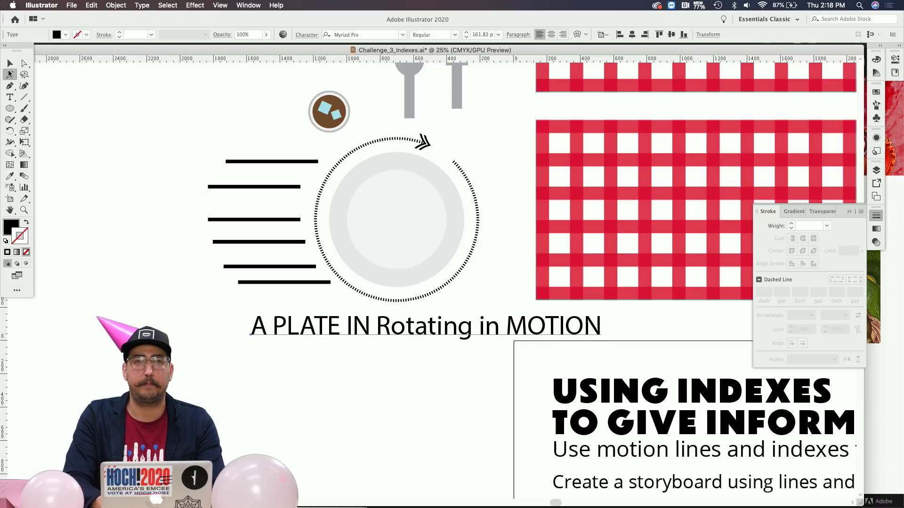
# Step: Move the caption below the plate left until it starts under the left ends of the longest motion lines
pyautogui.click(9, 64)
pyautogui.click(9, 66)
pyautogui.click(337, 325)
pyautogui.moveTo(337, 324); pyautogui.dragTo(300, 325)
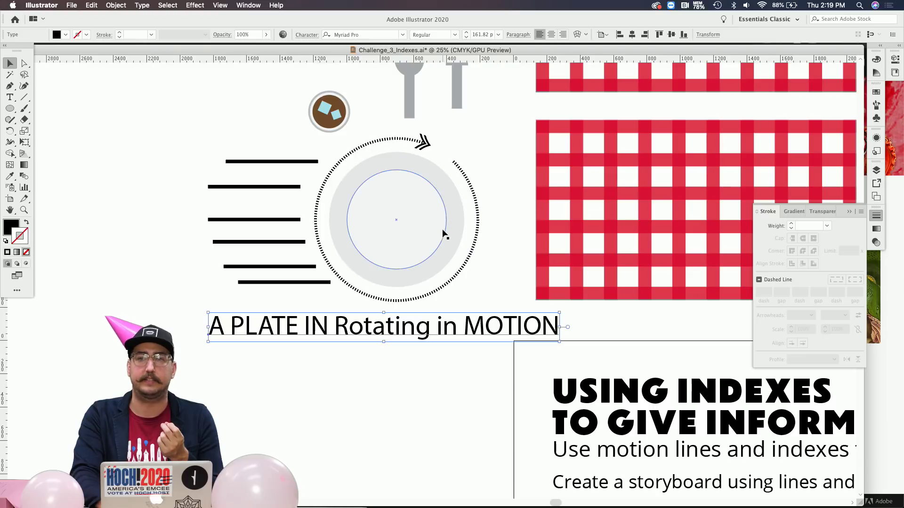
# Step: Draw a straight horizontal Pen path about 360 px long from beside the hamburger toward the checkered tablecloth
pyautogui.scroll(5, 443, 234)
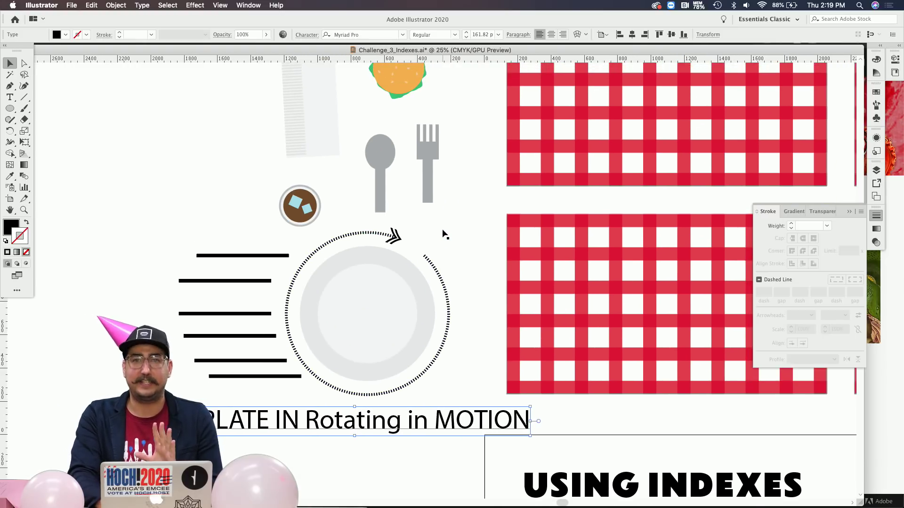
pyautogui.scroll(5, 442, 234)
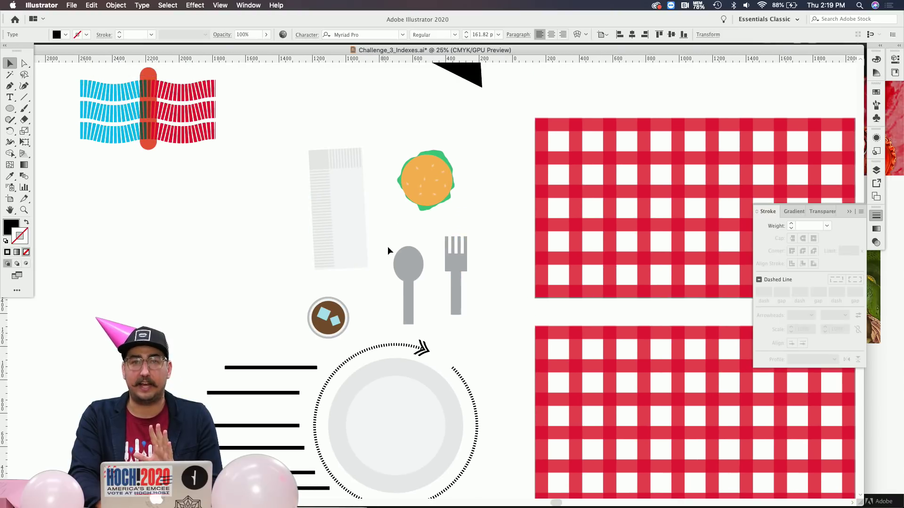
pyautogui.scroll(6, 387, 247)
pyautogui.hscroll(4, 388, 247)
pyautogui.scroll(-8, 388, 246)
pyautogui.hscroll(-3, 388, 246)
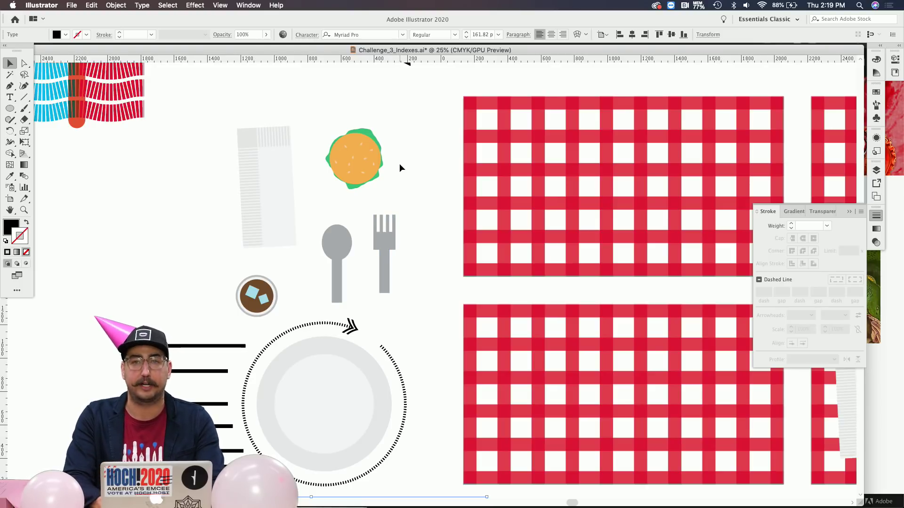
pyautogui.press('p')
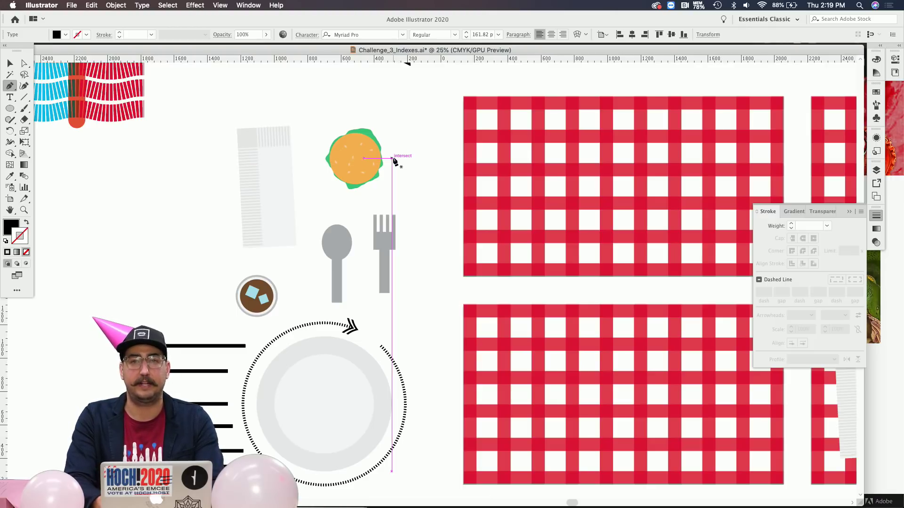
pyautogui.click(392, 158)
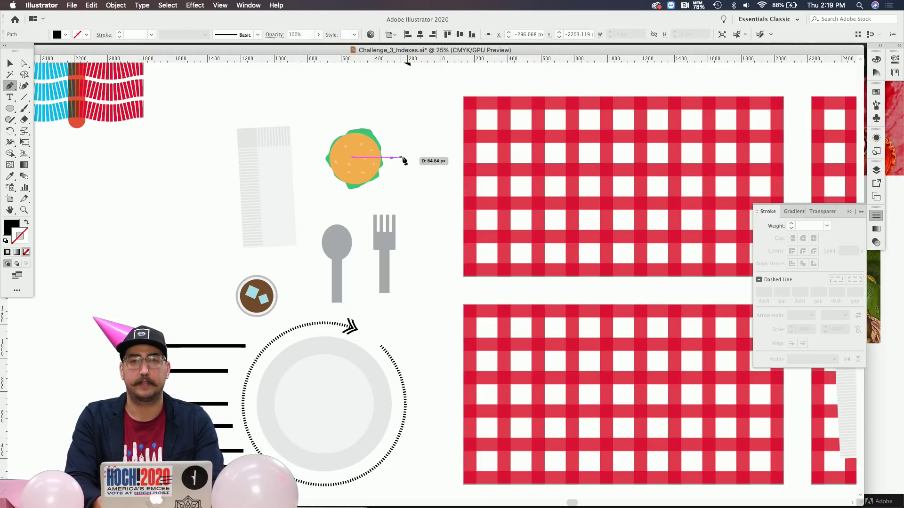
pyautogui.click(452, 158)
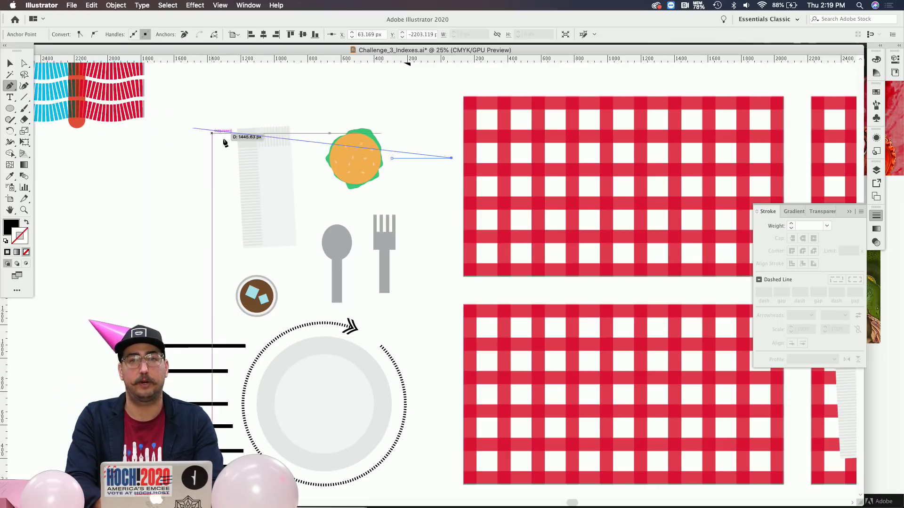
pyautogui.press('Escape')
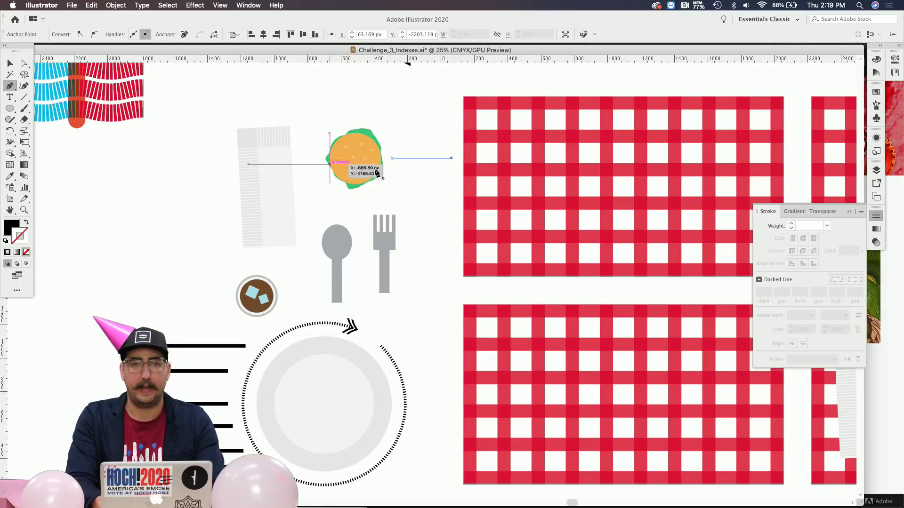
# Step: Swap the path's fill and stroke so the line is black, and set its stroke weight to 20 pt
pyautogui.click(26, 223)
pyautogui.click(251, 220)
pyautogui.click(805, 226)
pyautogui.write('10')
pyautogui.press('Return')
pyautogui.write('20')
pyautogui.press('Return')
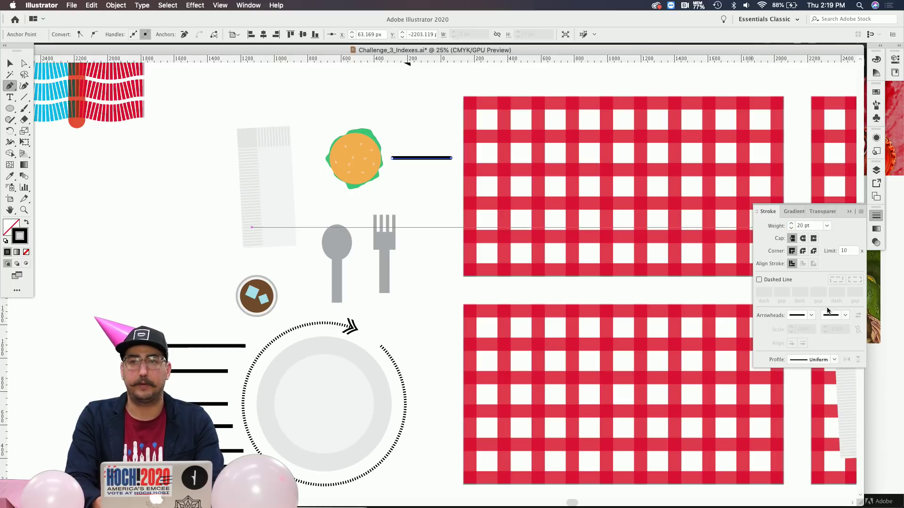
# Step: Add the Arrow 5 arrowhead to the tablecloth end of the line beside the hamburger, then deselect it
pyautogui.click(840, 316)
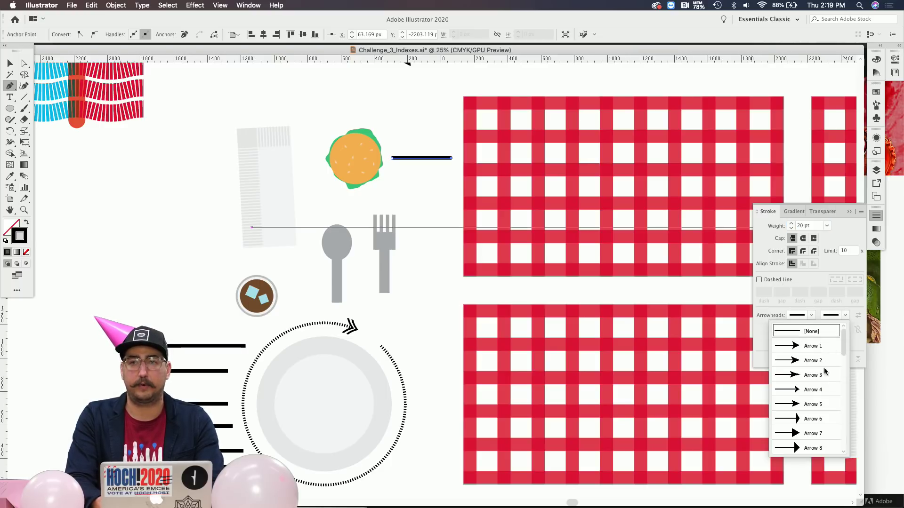
pyautogui.click(810, 399)
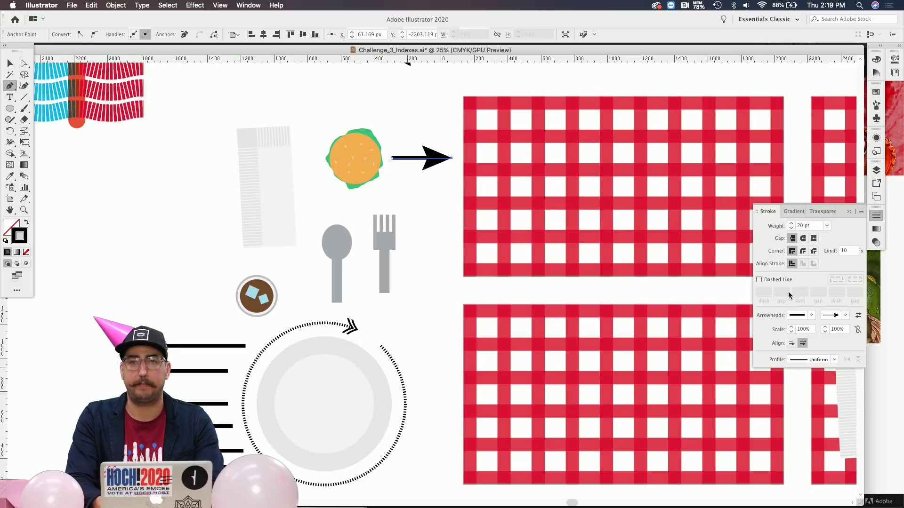
pyautogui.click(10, 63)
pyautogui.click(299, 97)
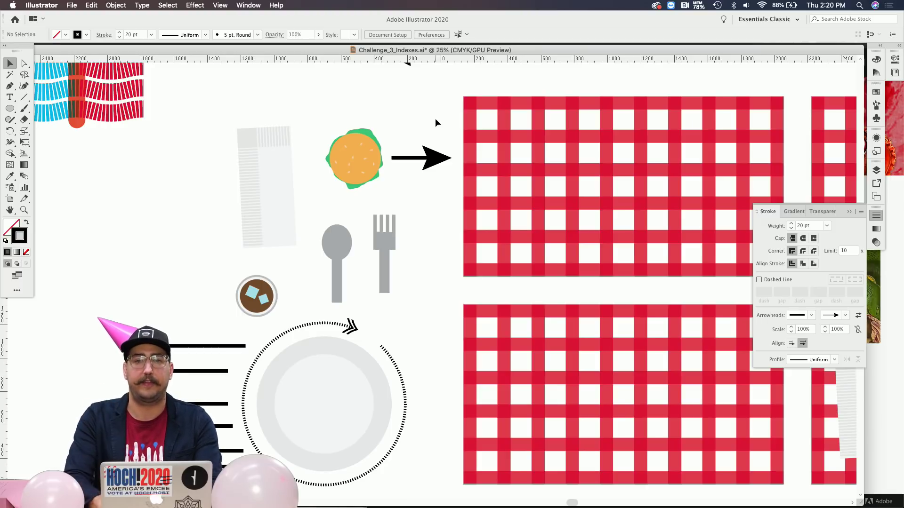
# Step: Fill both ice cubes in the drink with a light gray swatch, undoing the gray stroke applied by mistake
pyautogui.press('z')
pyautogui.click(311, 262)
pyautogui.click(365, 325)
pyautogui.click(469, 307)
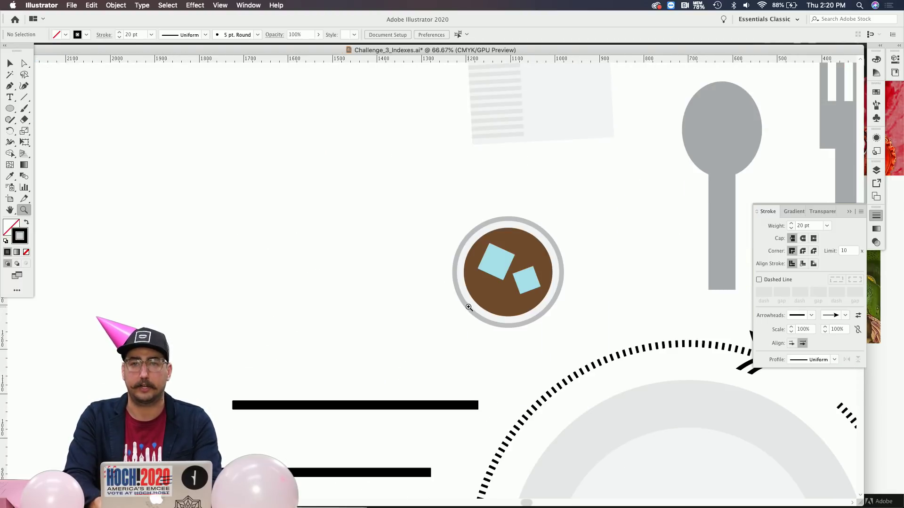
pyautogui.click(468, 307)
pyautogui.click(511, 242)
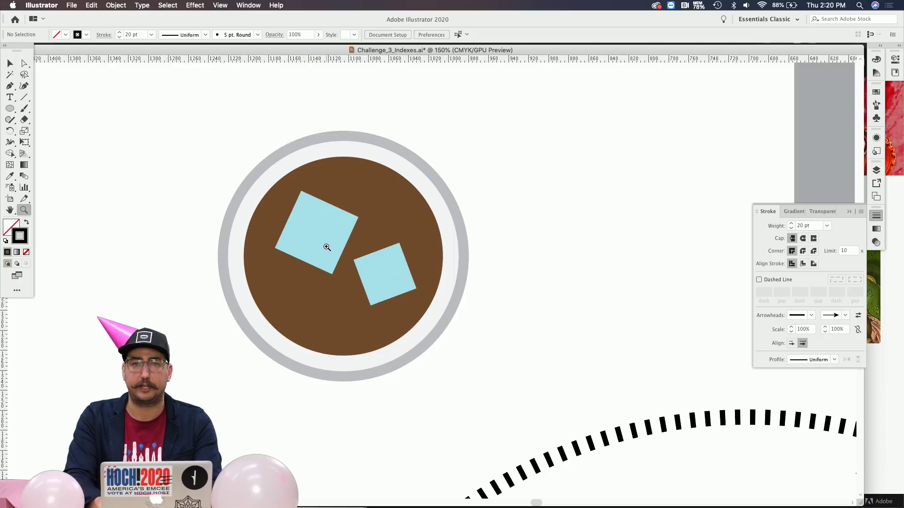
pyautogui.press('v')
pyautogui.click(394, 274)
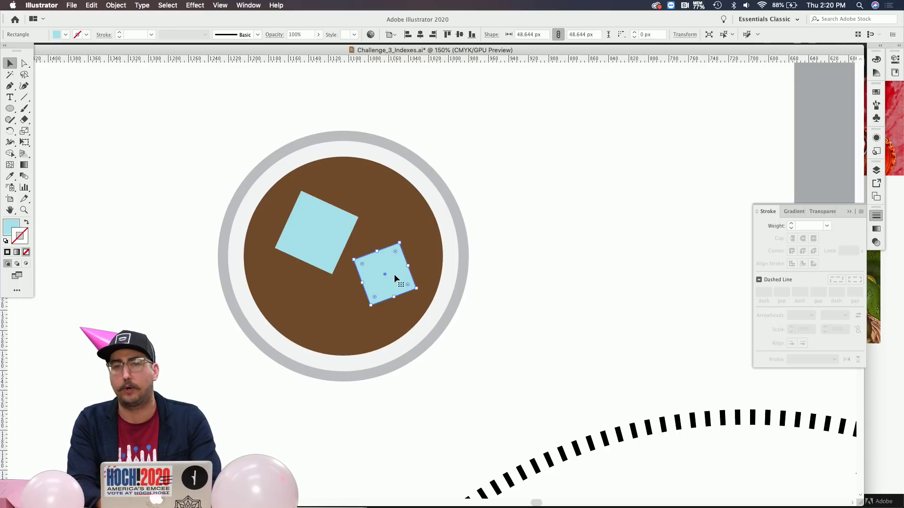
pyautogui.keyDown('shift'); pyautogui.click(315, 233); pyautogui.keyUp('shift')
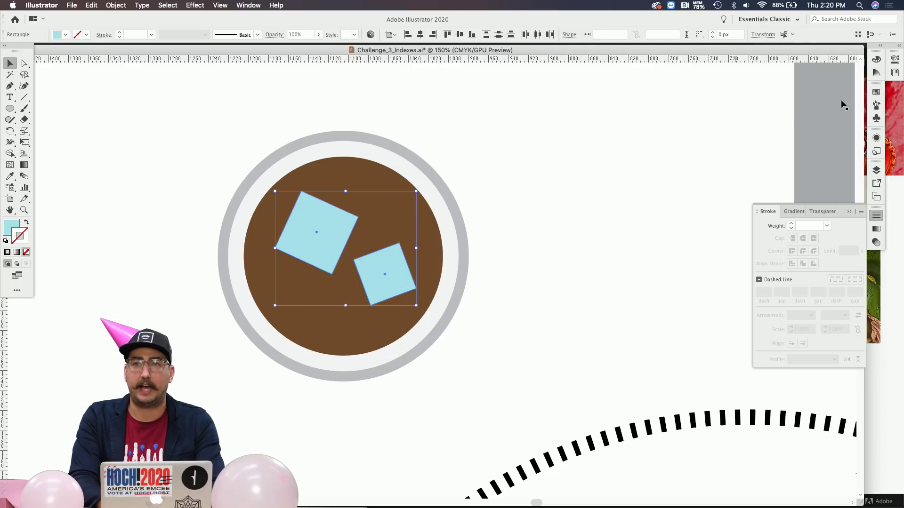
pyautogui.click(878, 93)
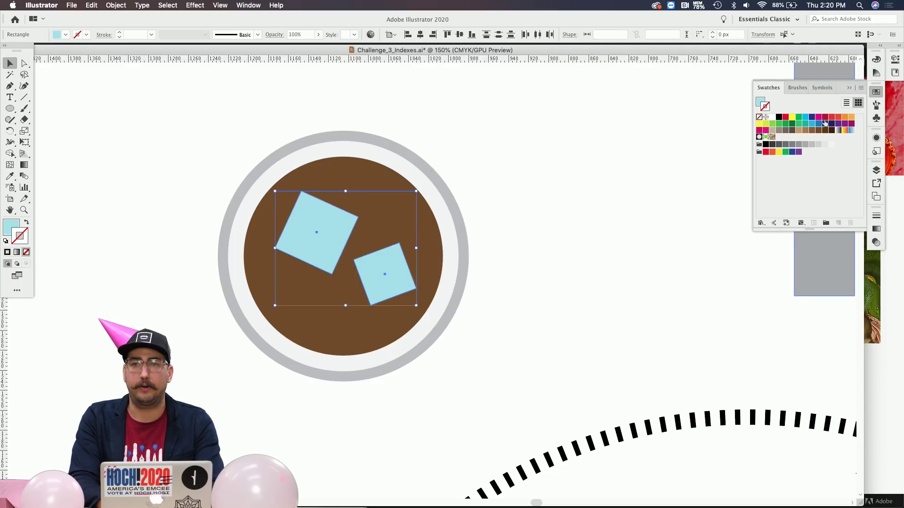
pyautogui.click(831, 144)
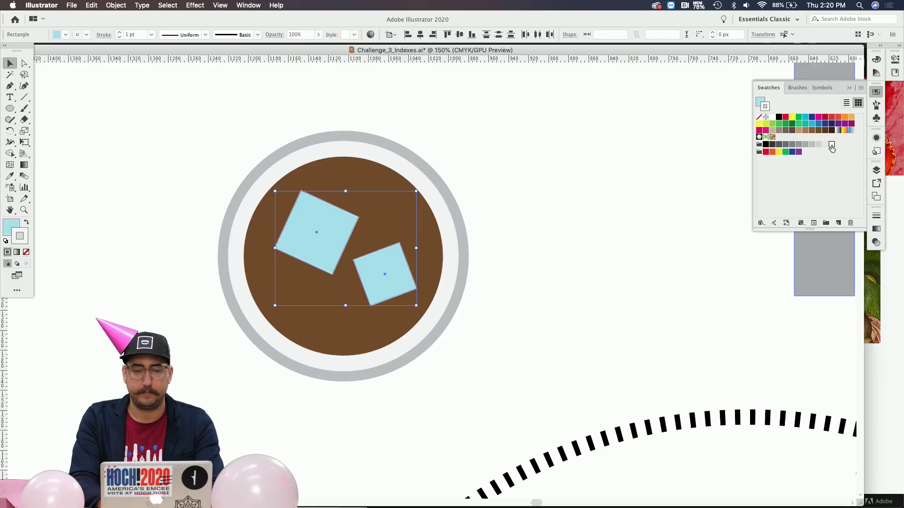
pyautogui.hotkey('ctrl', 'z')
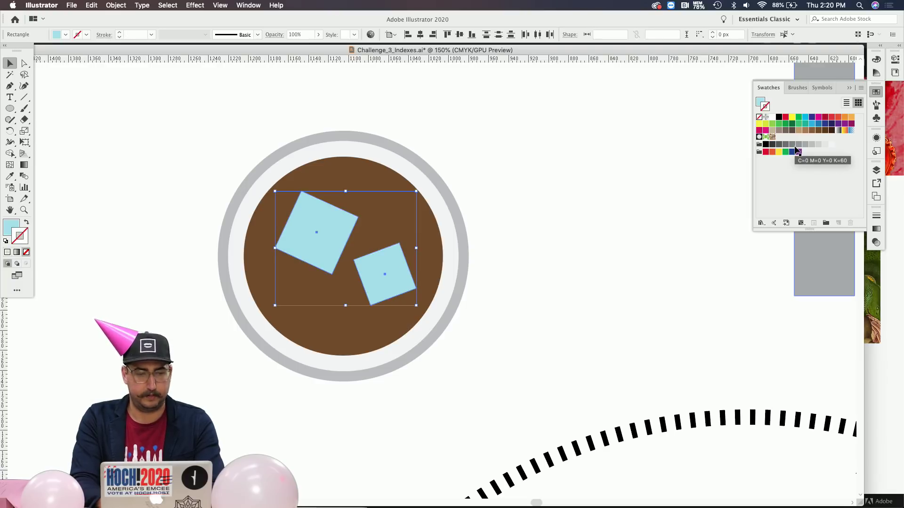
pyautogui.click(824, 146)
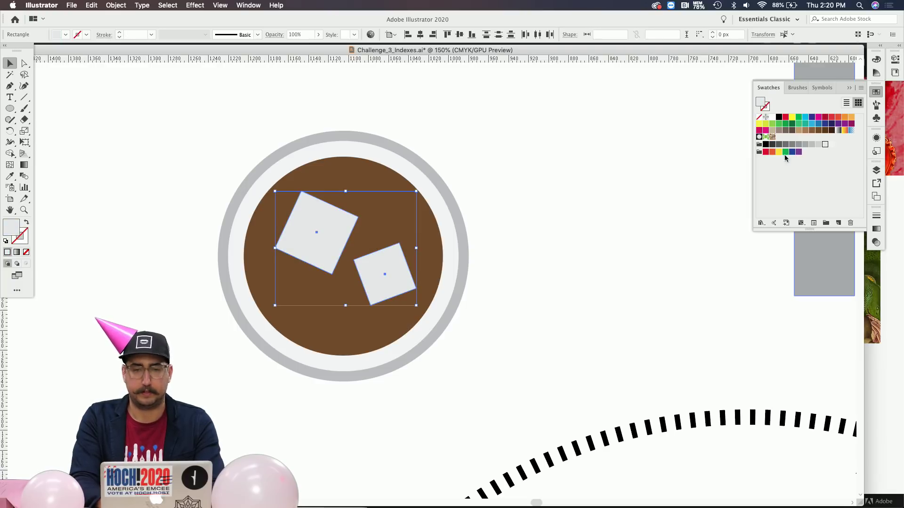
pyautogui.click(588, 177)
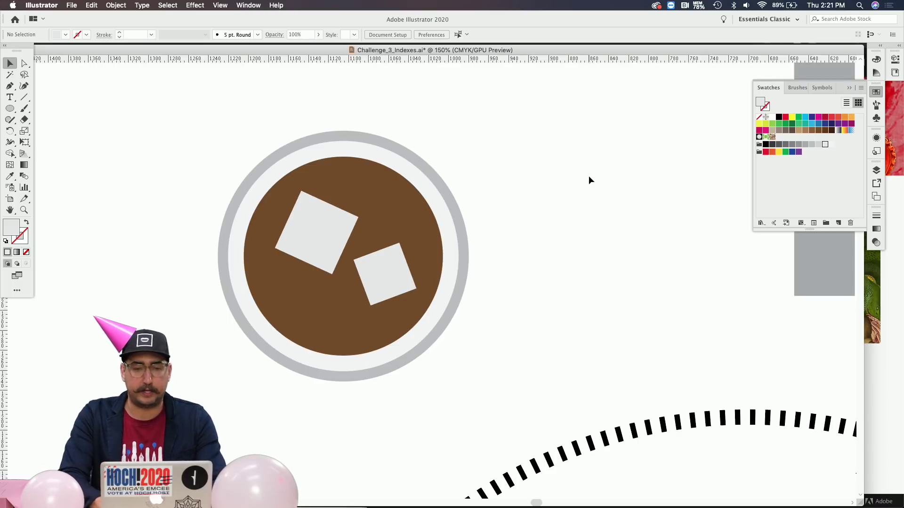
# Step: Paint four wavy light gray steam lines with the Paintbrush, rising from the upper part of the drink
pyautogui.scroll(4, 589, 177)
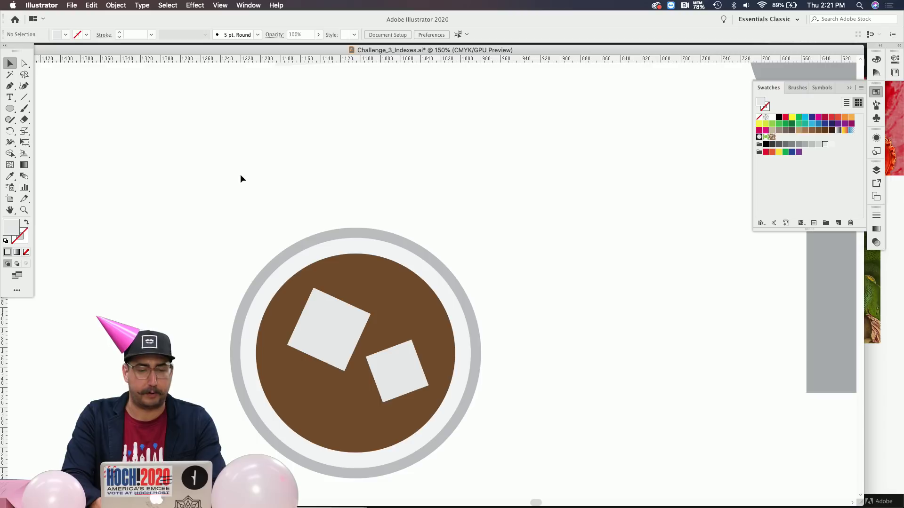
pyautogui.press('b')
pyautogui.moveTo(291, 287)
pyautogui.mouseDown()
pyautogui.moveTo(301, 271)
pyautogui.moveTo(282, 239)
pyautogui.moveTo(308, 202)
pyautogui.moveTo(297, 179)
pyautogui.mouseUp()
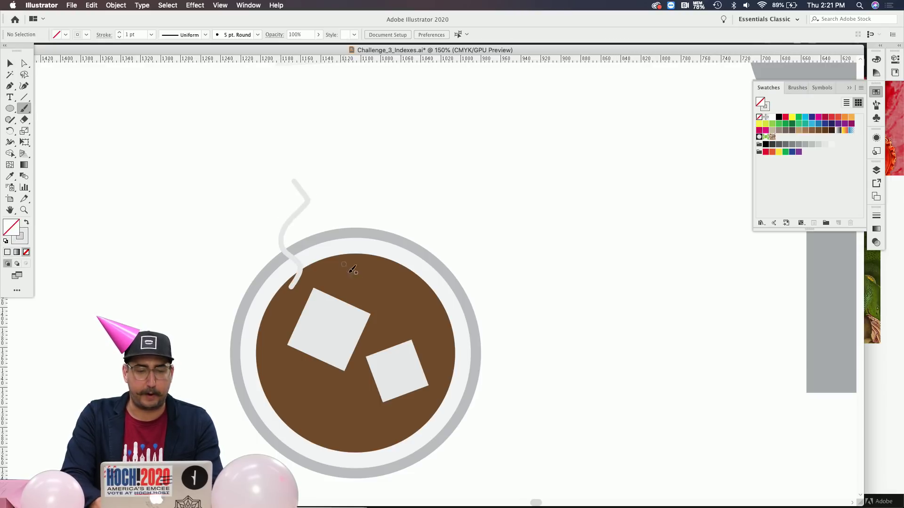
pyautogui.moveTo(359, 287)
pyautogui.mouseDown()
pyautogui.moveTo(344, 266)
pyautogui.moveTo(362, 209)
pyautogui.moveTo(342, 176)
pyautogui.mouseUp()
pyautogui.moveTo(392, 283)
pyautogui.mouseDown()
pyautogui.moveTo(375, 263)
pyautogui.moveTo(403, 209)
pyautogui.moveTo(396, 174)
pyautogui.mouseUp()
pyautogui.moveTo(440, 296)
pyautogui.mouseDown()
pyautogui.moveTo(420, 286)
pyautogui.moveTo(430, 255)
pyautogui.moveTo(460, 228)
pyautogui.moveTo(453, 176)
pyautogui.mouseUp()
pyautogui.press('v')
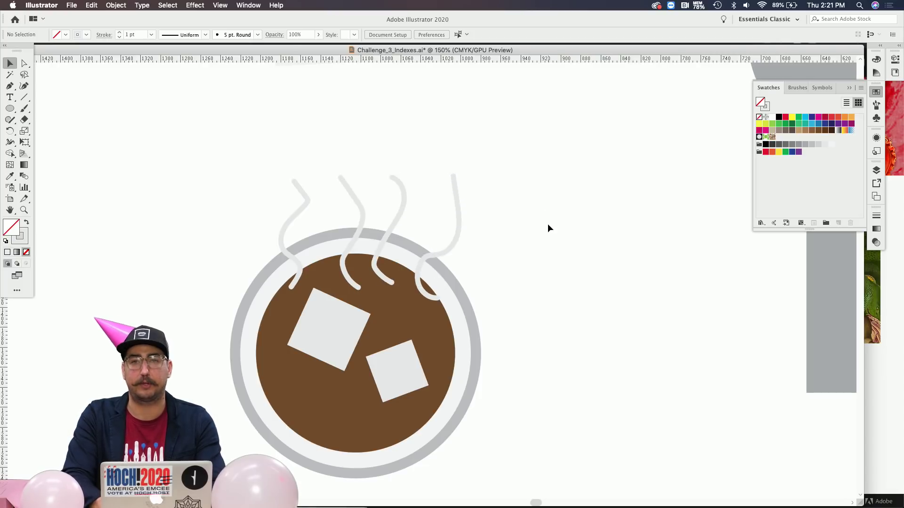
# Step: Delete the four steam lines above the drink
pyautogui.scroll(-2, 547, 224)
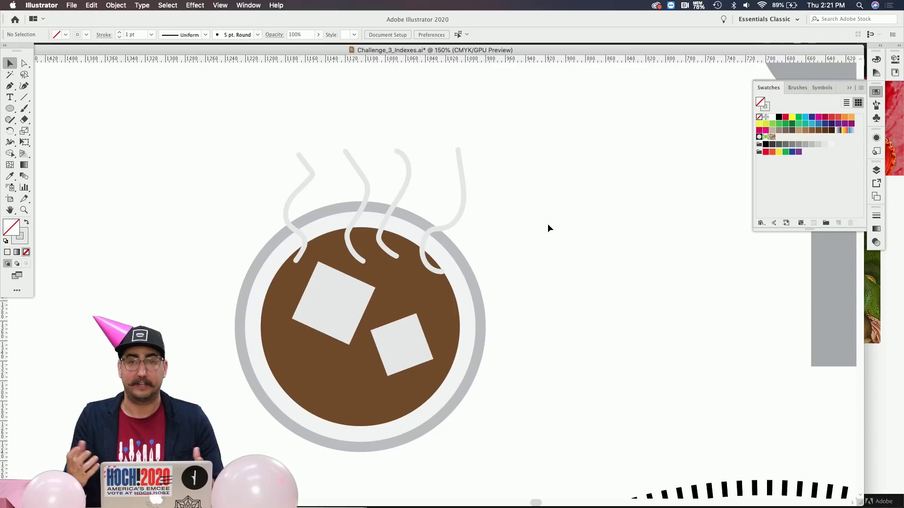
pyautogui.moveTo(510, 130); pyautogui.dragTo(282, 174)
pyautogui.press('Delete')
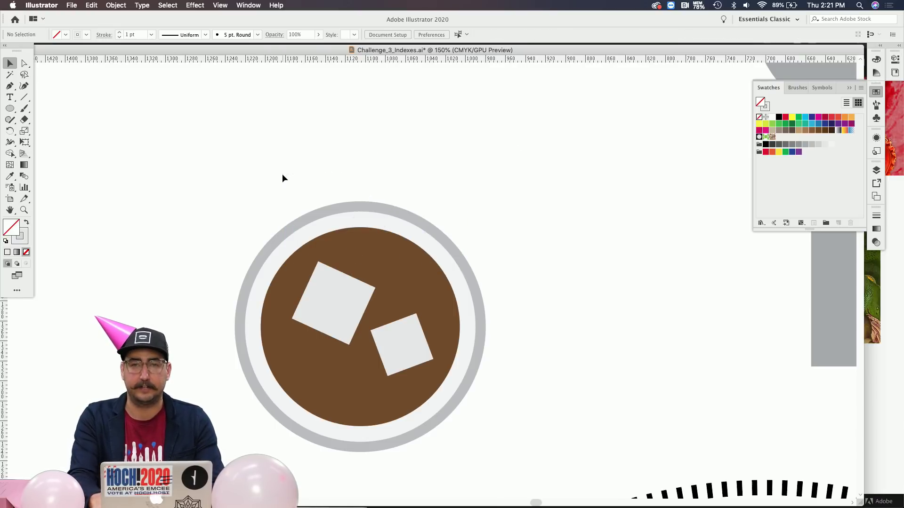
# Step: Fill both ice cubes in the drink with the bright cyan swatch
pyautogui.click(331, 295)
pyautogui.keyDown('shift'); pyautogui.click(405, 350); pyautogui.keyUp('shift')
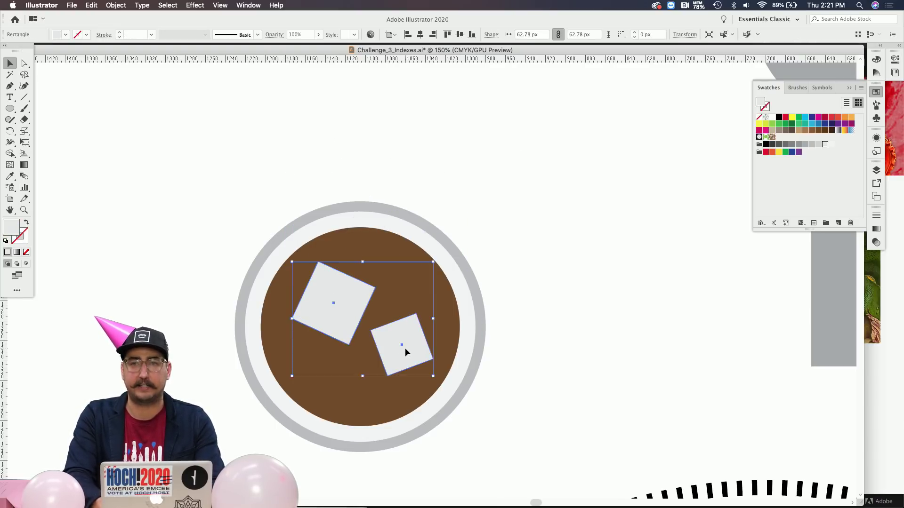
pyautogui.click(805, 118)
pyautogui.click(626, 179)
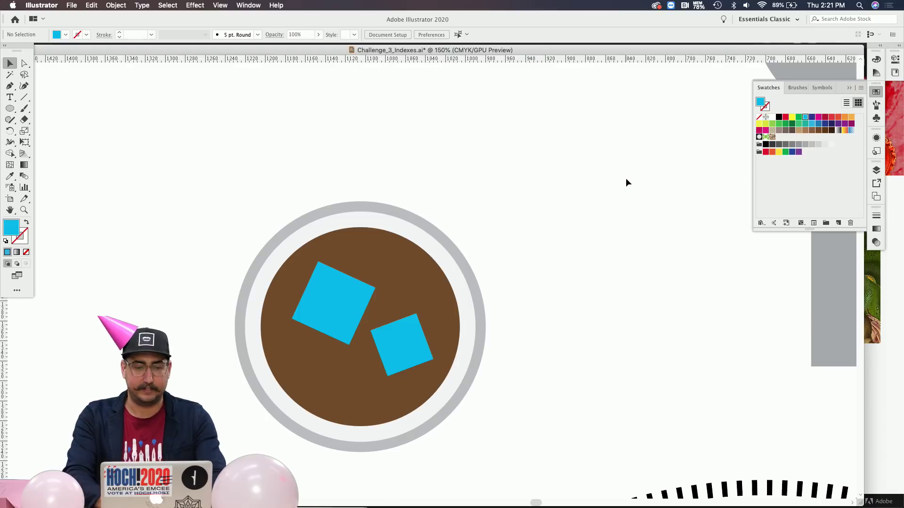
# Step: Switch to Discord and examine the enlarged "Storyboard - Breakfast of Champions" image in the challenge channel, then close it
pyautogui.press('super+Tab')
pyautogui.click(424, 249)
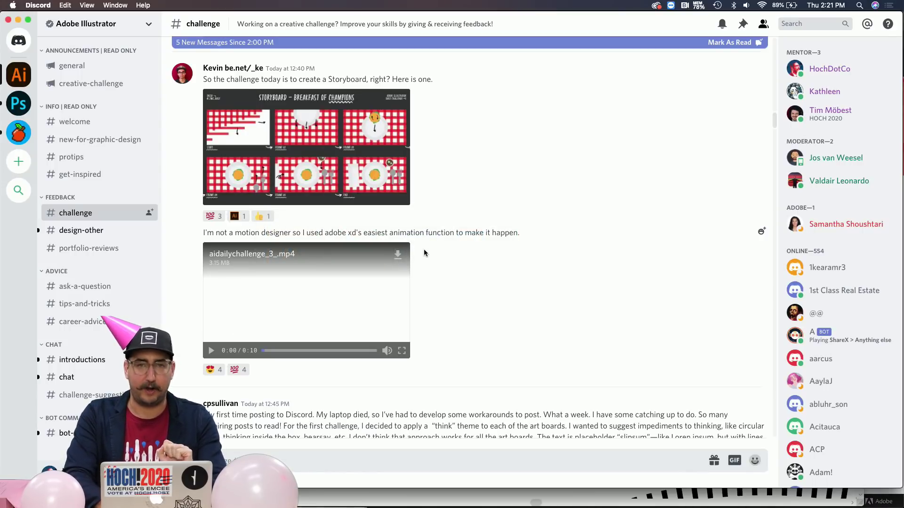
pyautogui.scroll(4, 464, 242)
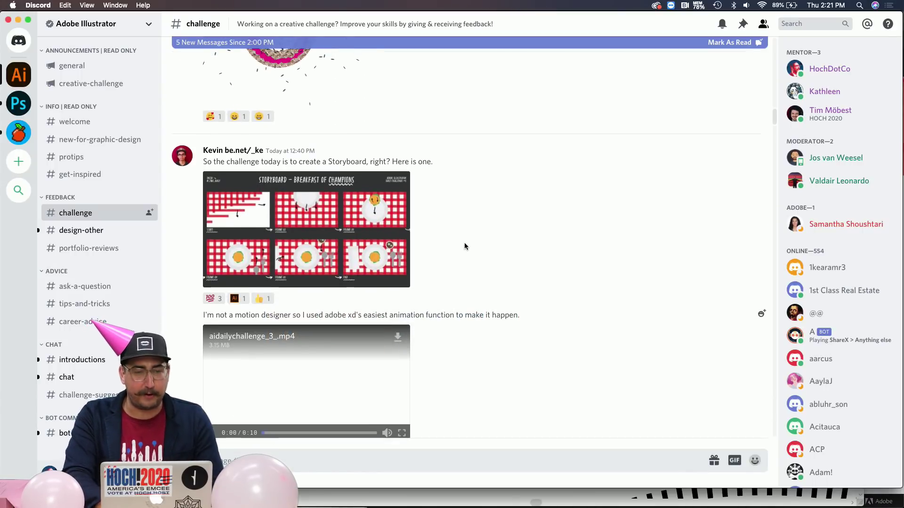
pyautogui.click(323, 237)
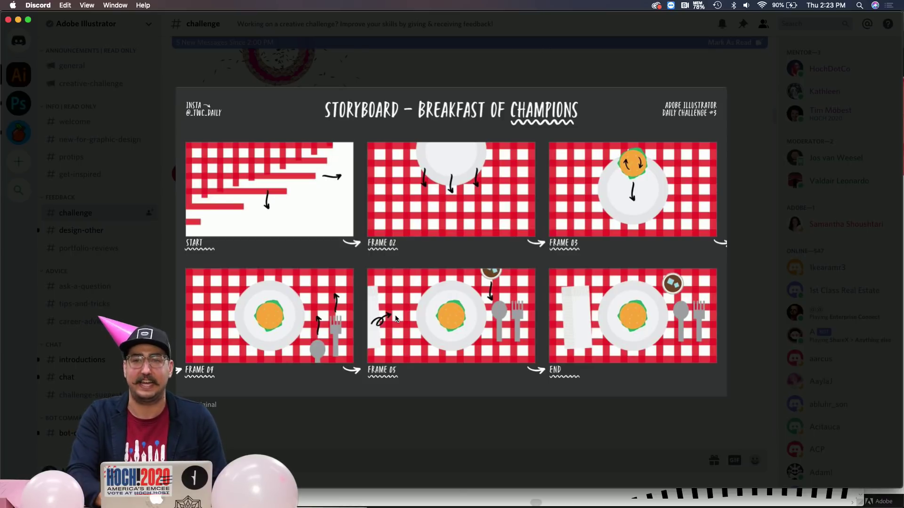
pyautogui.click(764, 298)
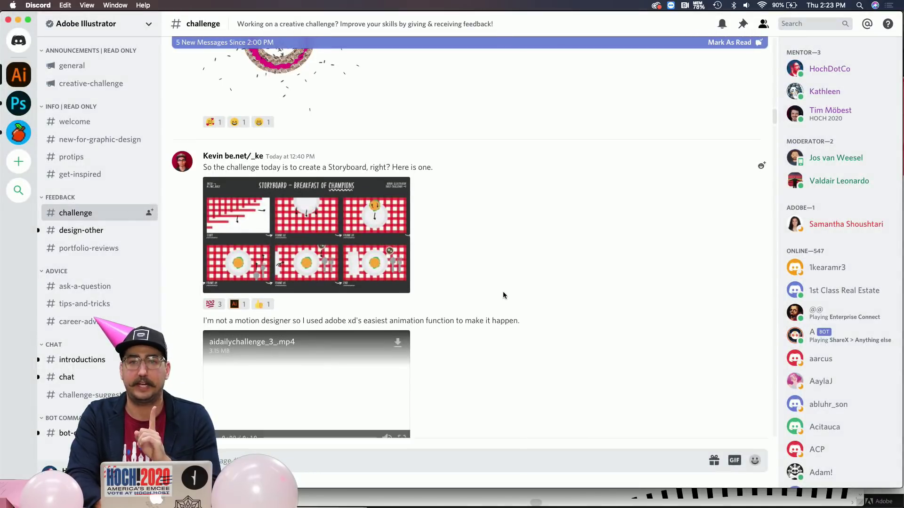
# Step: Watch aidailychallenge_3_.mp4 in full screen, then compare it with the enlarged storyboard image and close the image
pyautogui.click(402, 366)
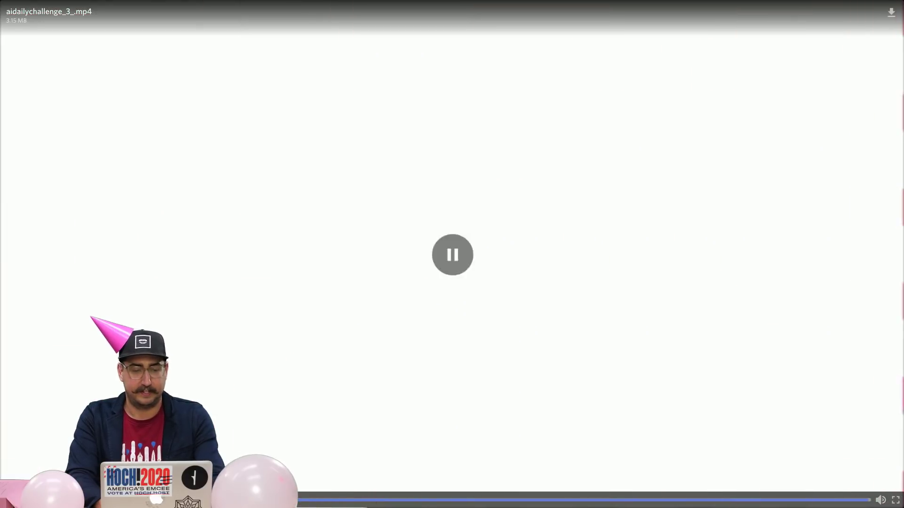
pyautogui.press('Escape')
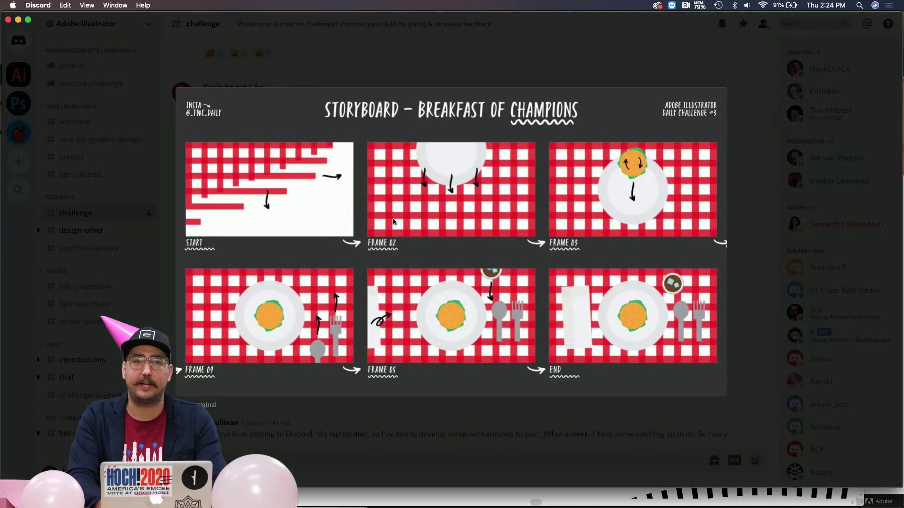
pyautogui.click(795, 283)
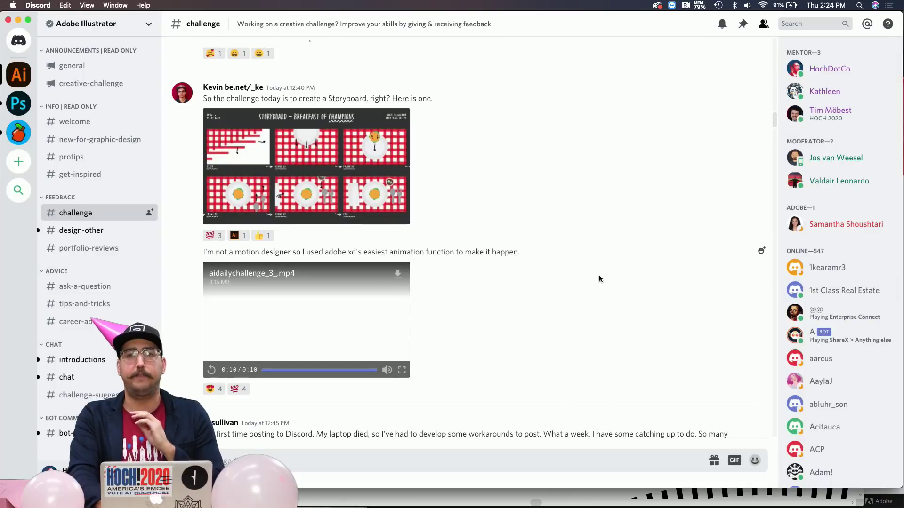